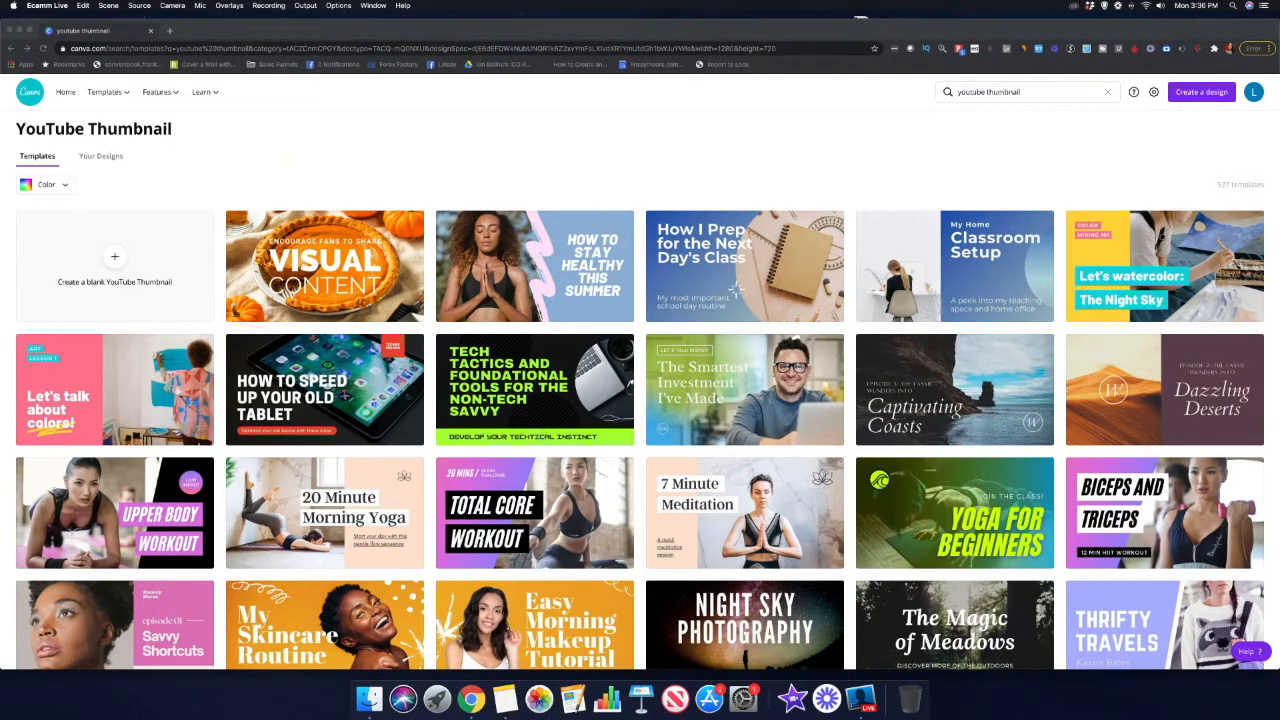
- Create a blank YouTube Thumbnail design and set the canvas zoom to 75%
left_click(1100, 172)
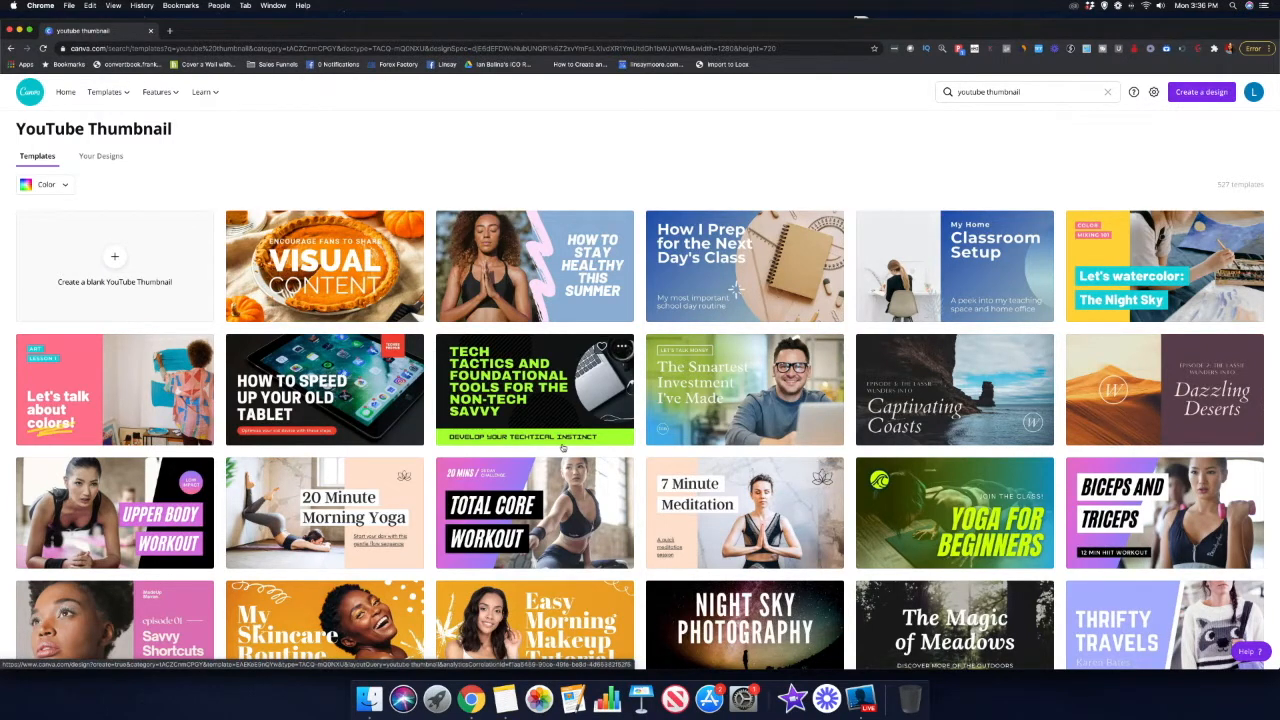
left_click(112, 278)
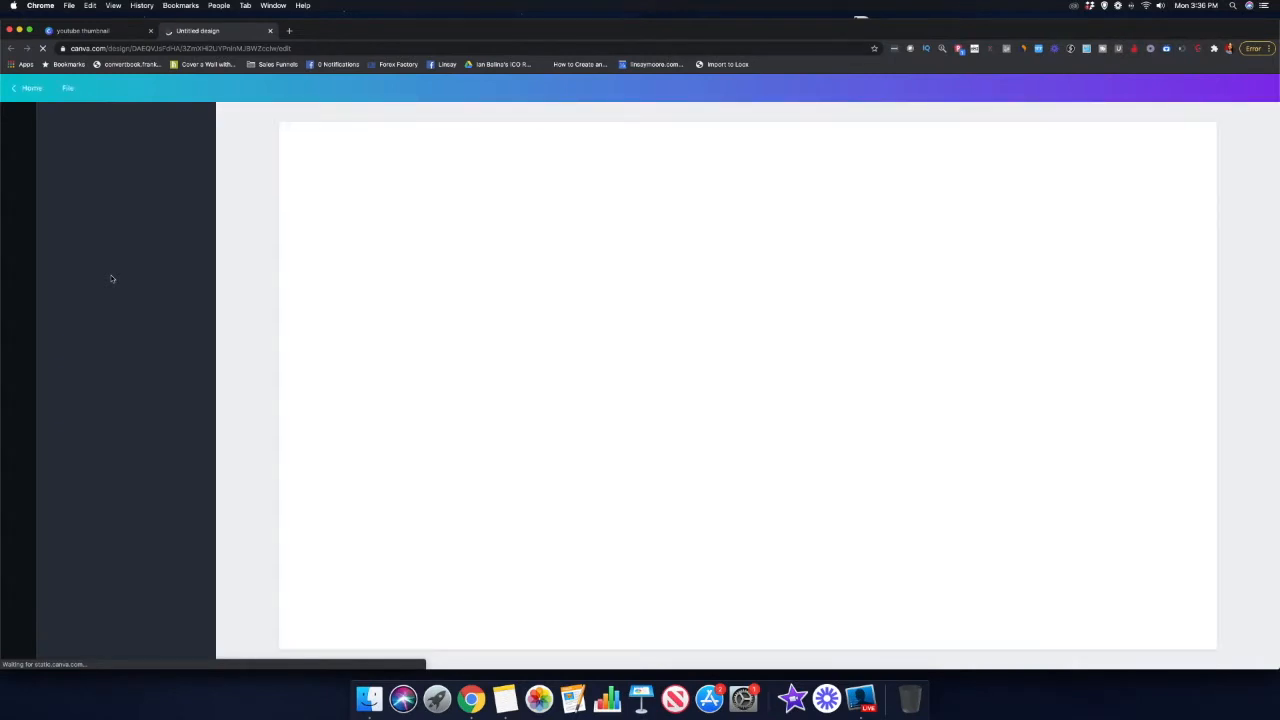
left_click(1208, 651)
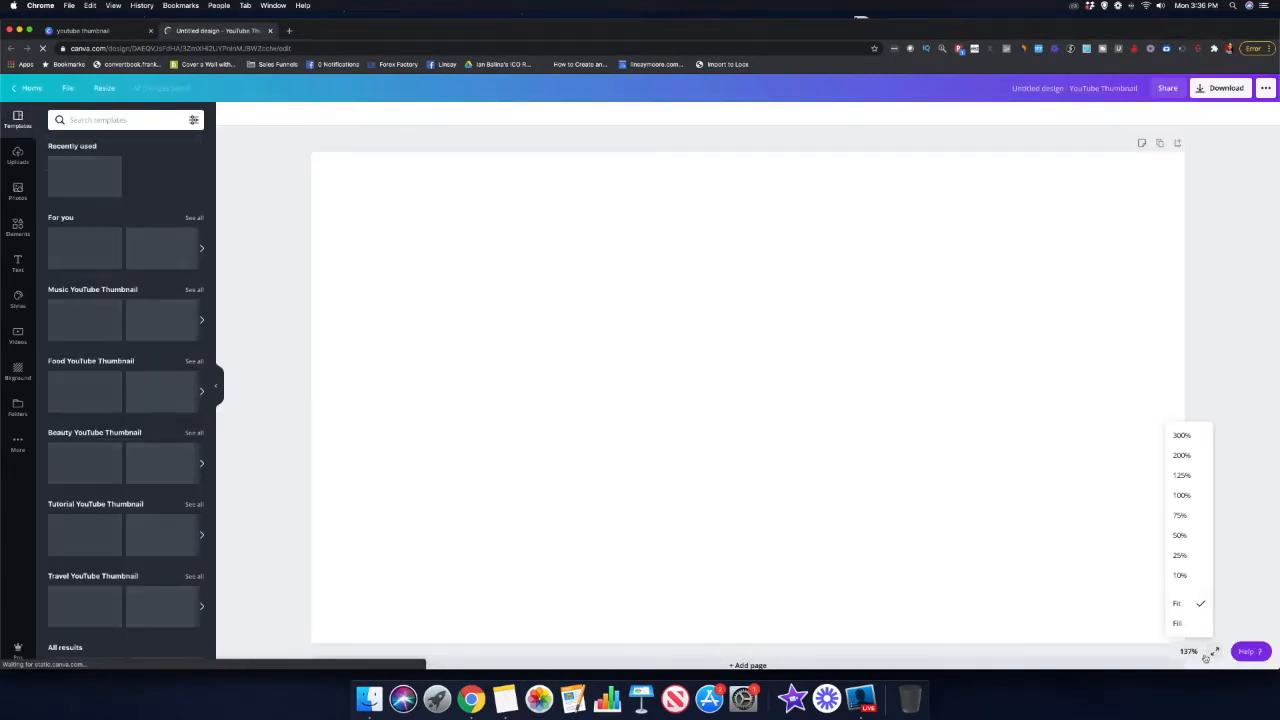
left_click(1182, 517)
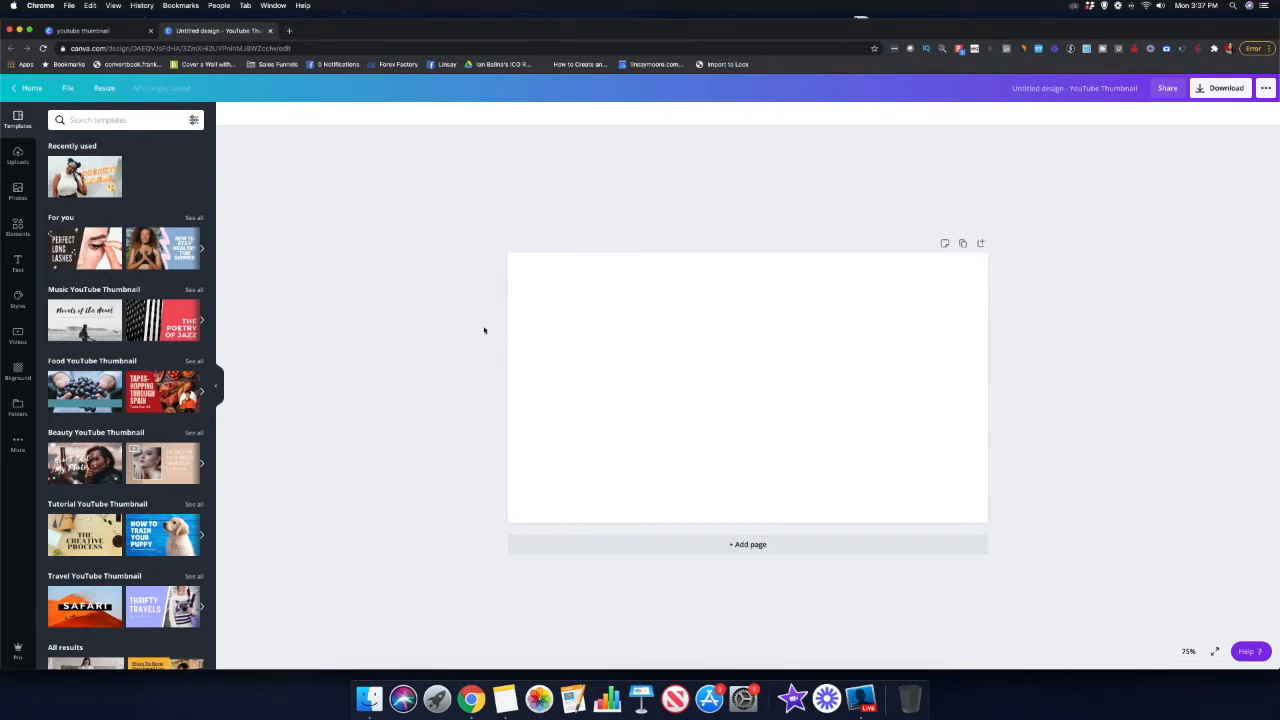
- Open the remove.bg background removal website in a new browser tab
left_click(289, 30)
type("remove")
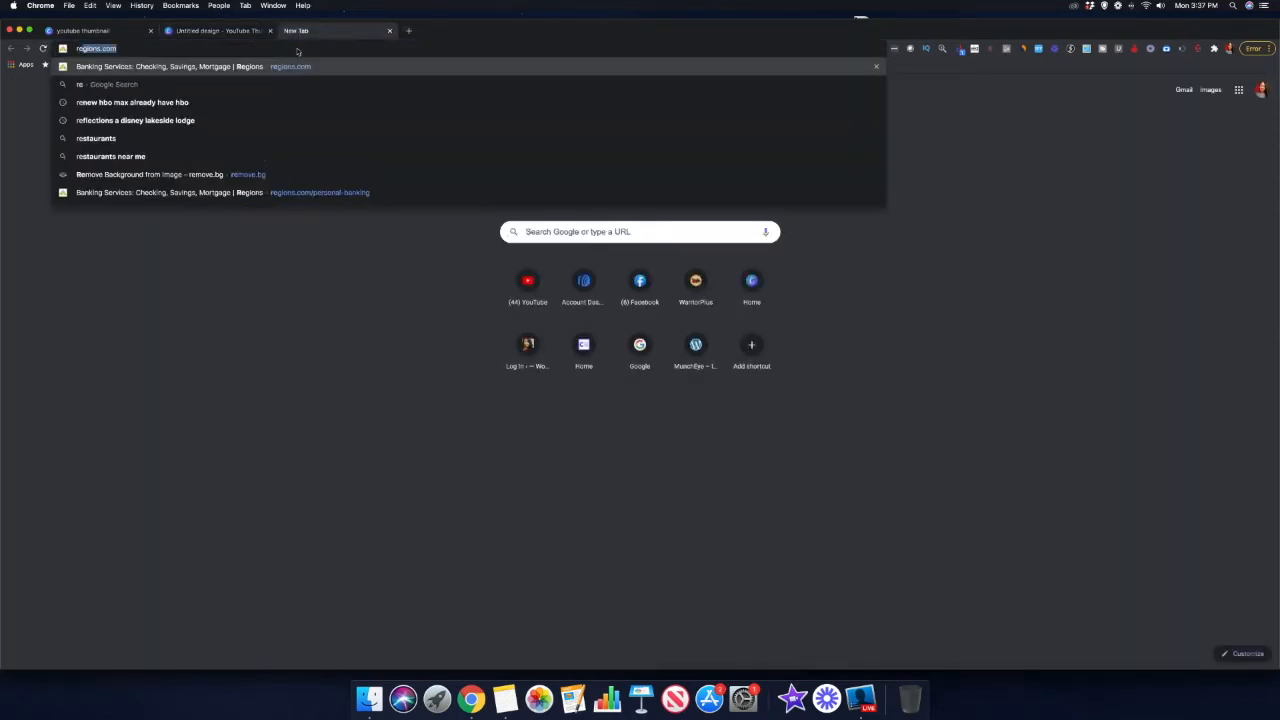
key("Return")
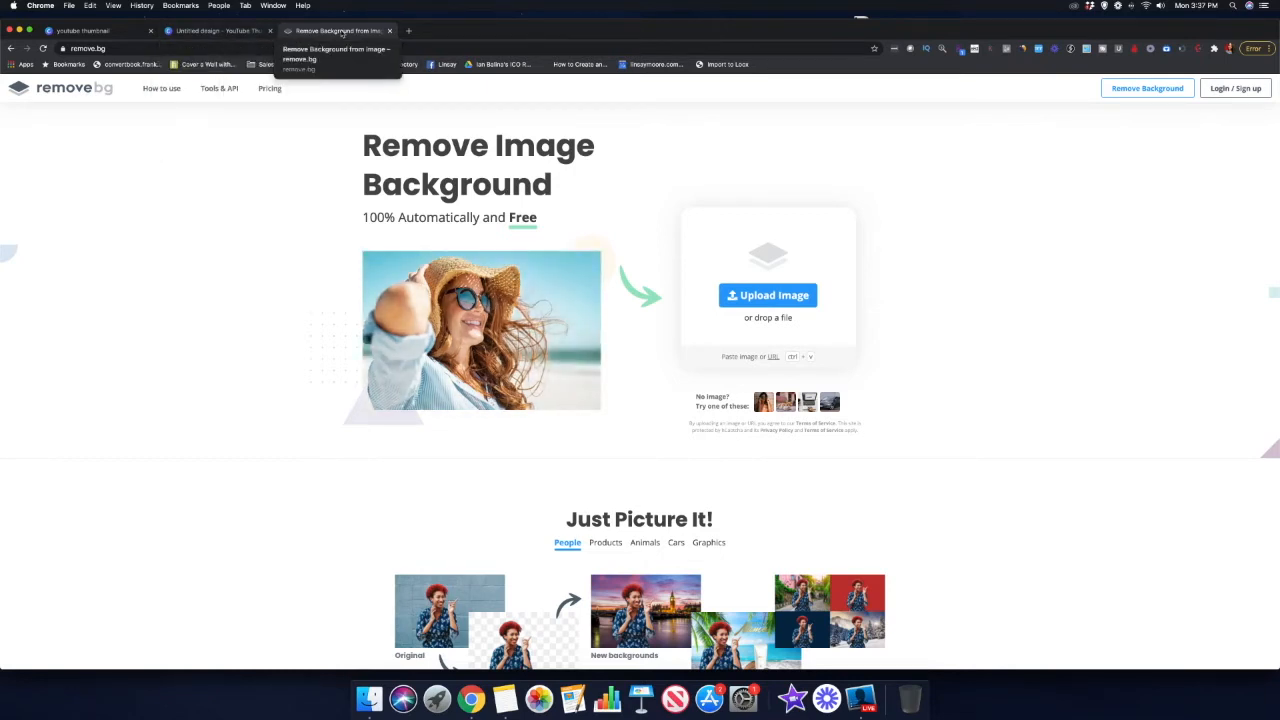
- Switch back to the Canva thumbnail design and look through the uploaded images
left_click(213, 31)
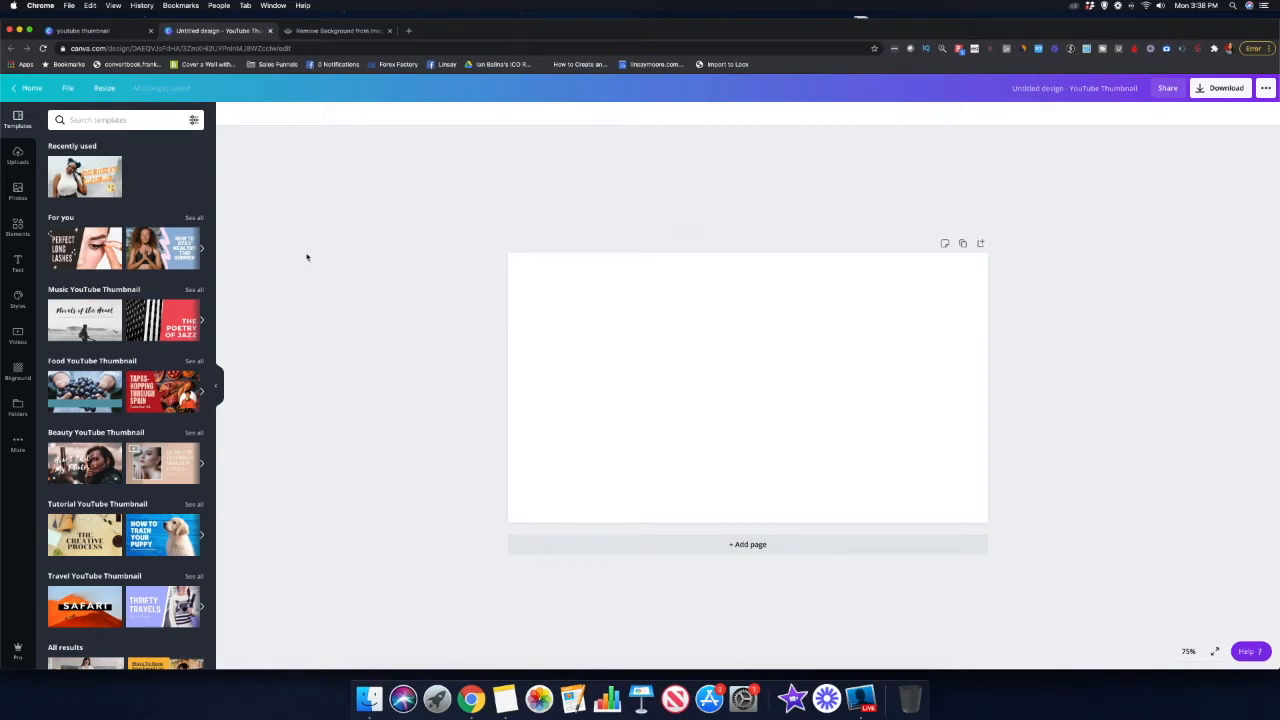
left_click(18, 155)
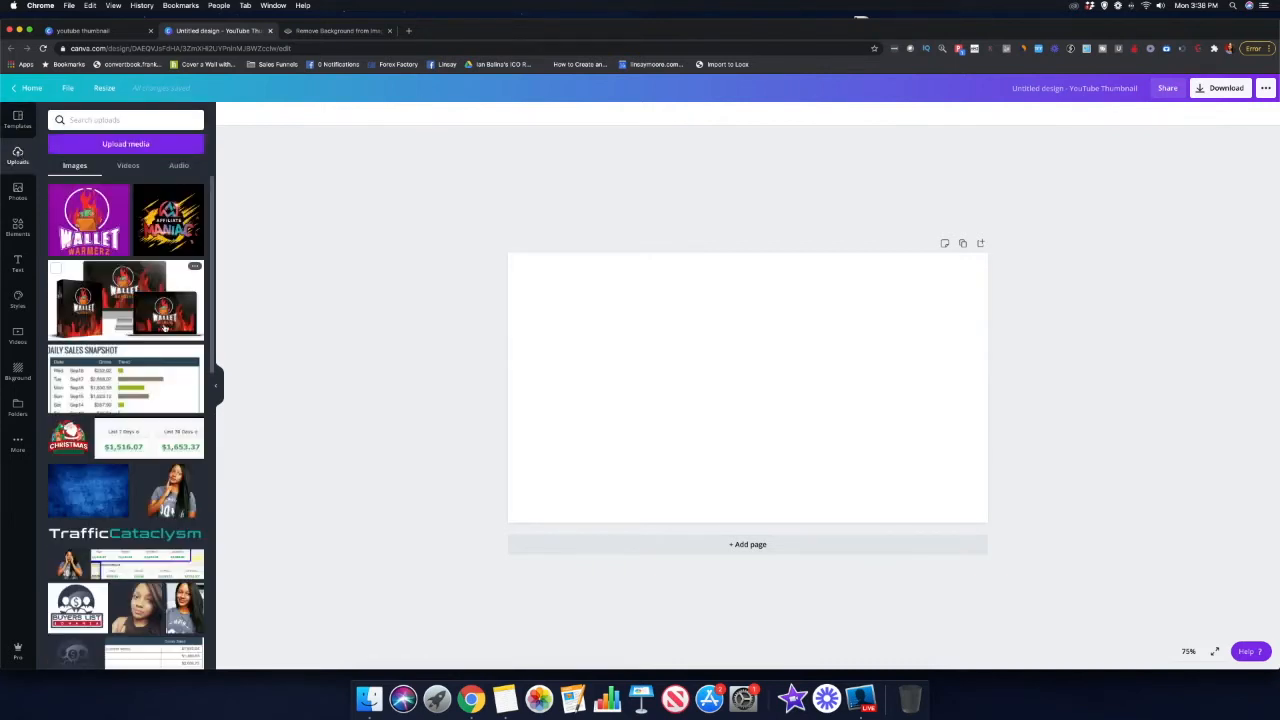
scroll(120, 330, "down", 5)
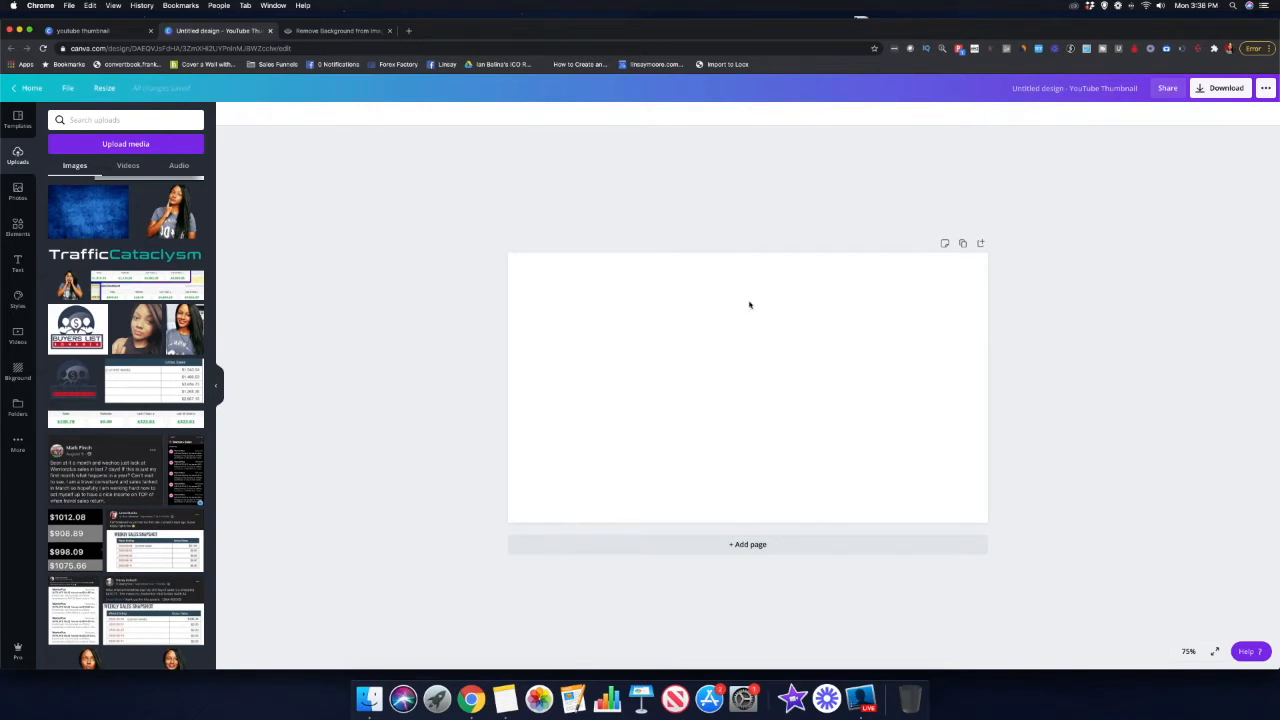
- Fill the blank thumbnail background with the default yellow #FFDE59, trying a slightly different custom yellow along the way
left_click(597, 294)
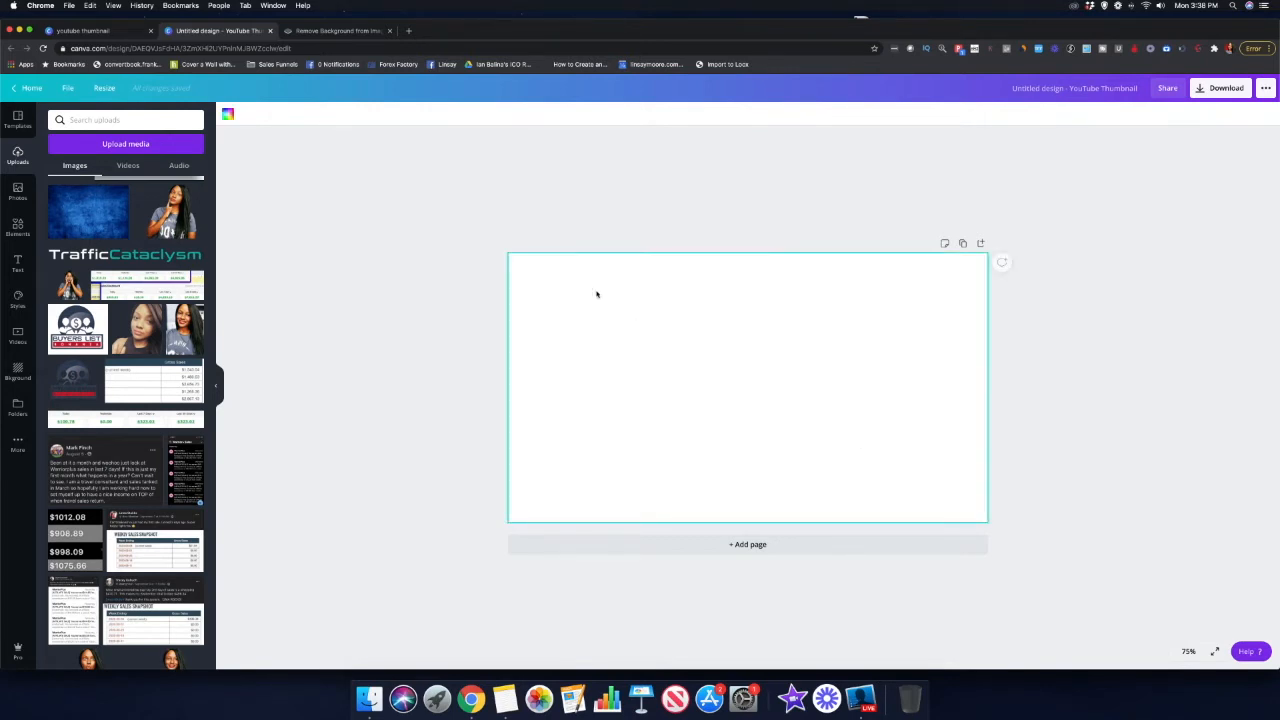
left_click(229, 116)
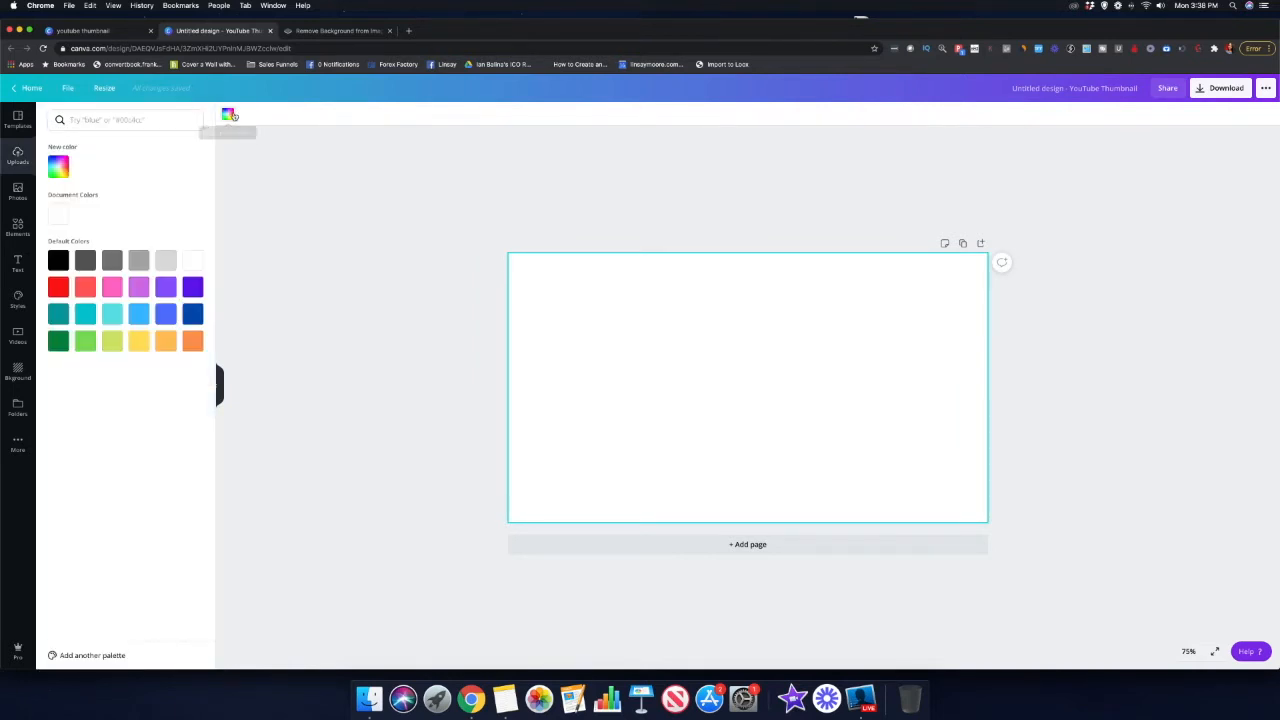
left_click(139, 343)
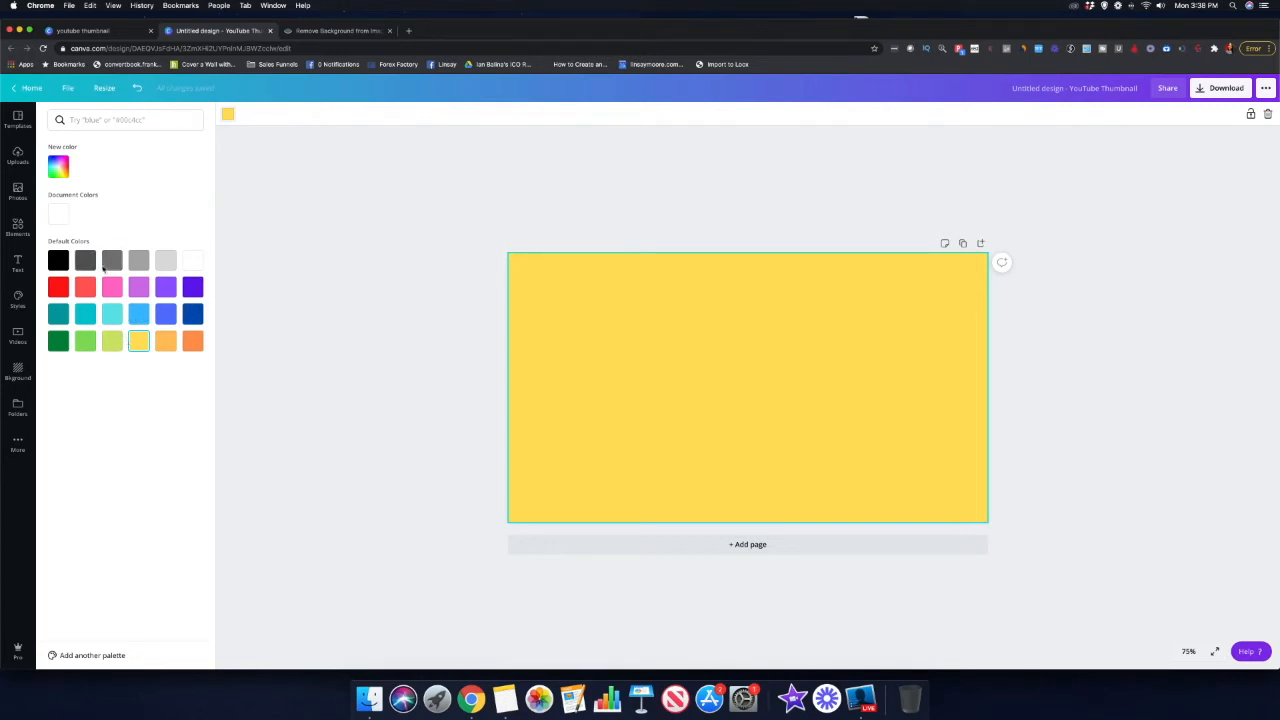
left_click(57, 168)
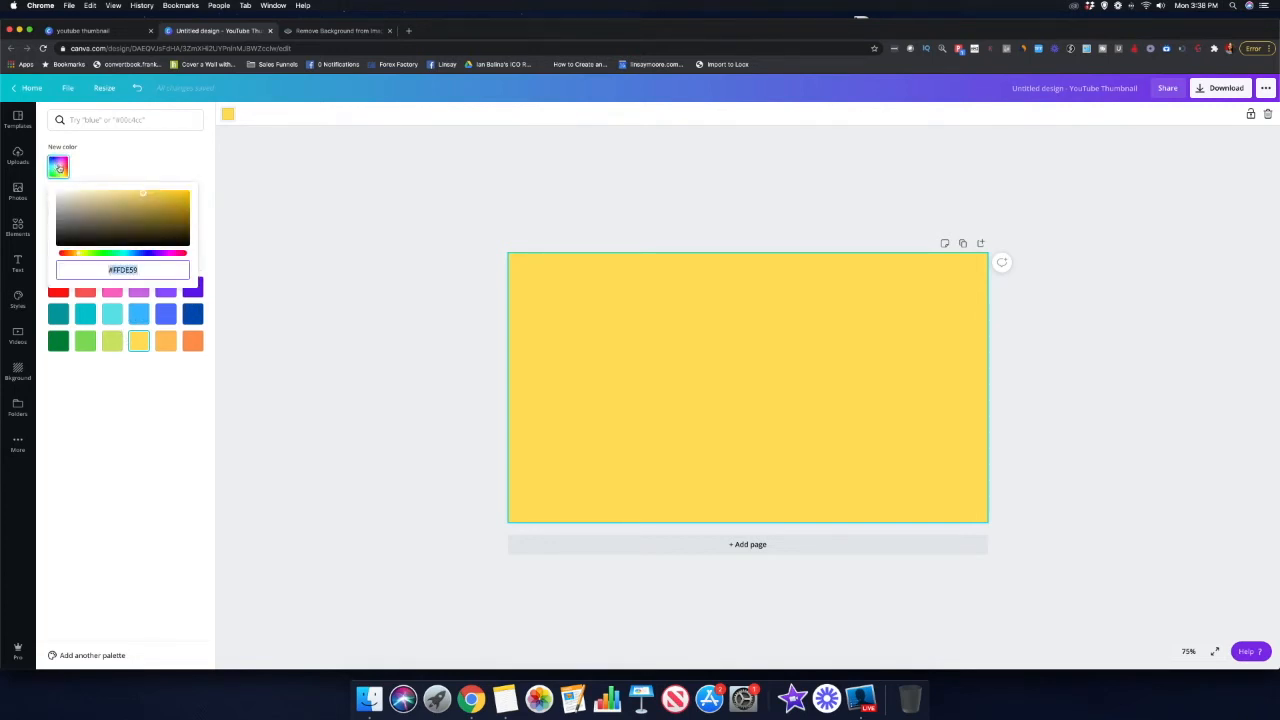
mouse_move(80, 252)
left_mouse_down()
mouse_move(153, 252)
mouse_move(80, 252)
left_mouse_up()
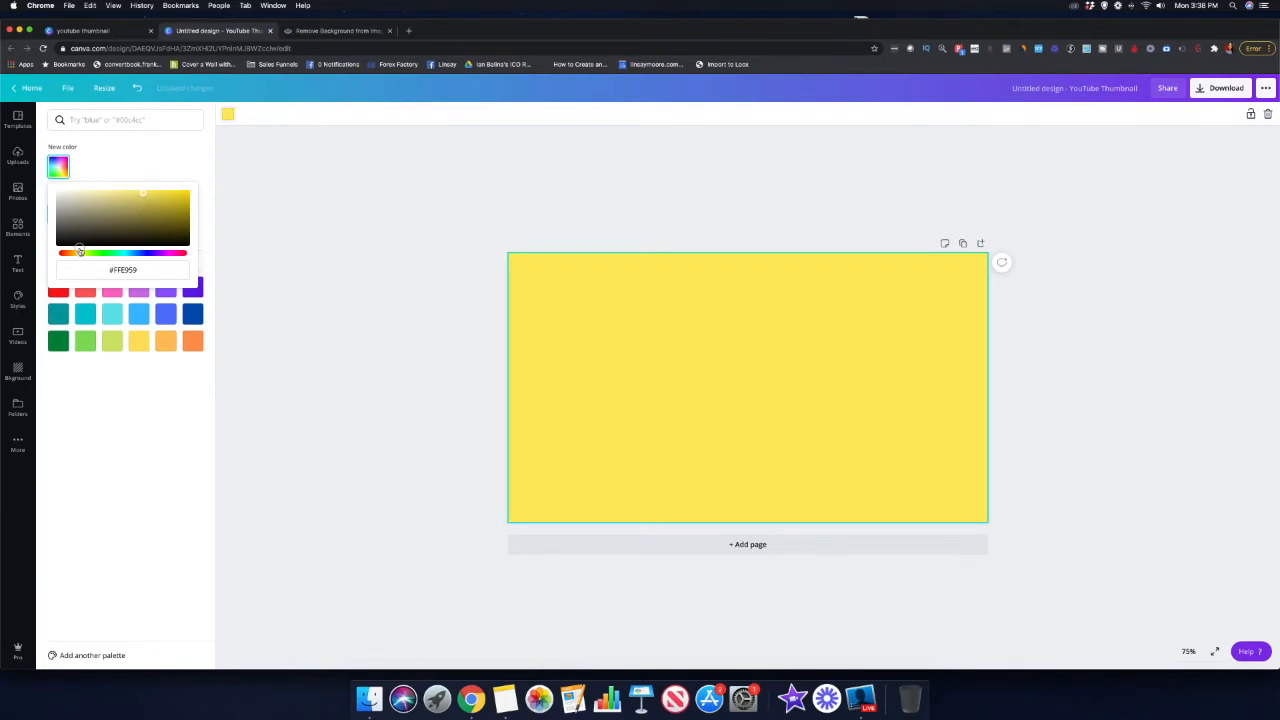
left_click(144, 343)
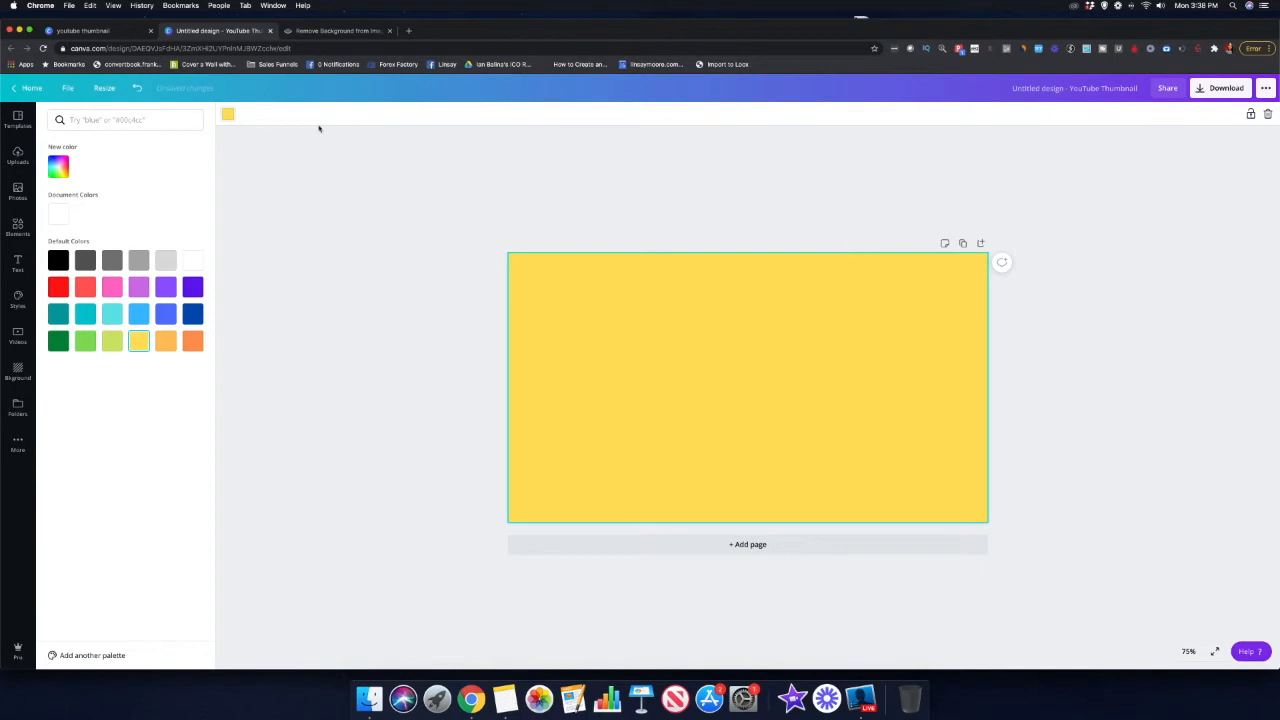
- Try the Background Remover on the uploaded portrait of the smiling woman and discard the photo from the canvas
left_click(18, 153)
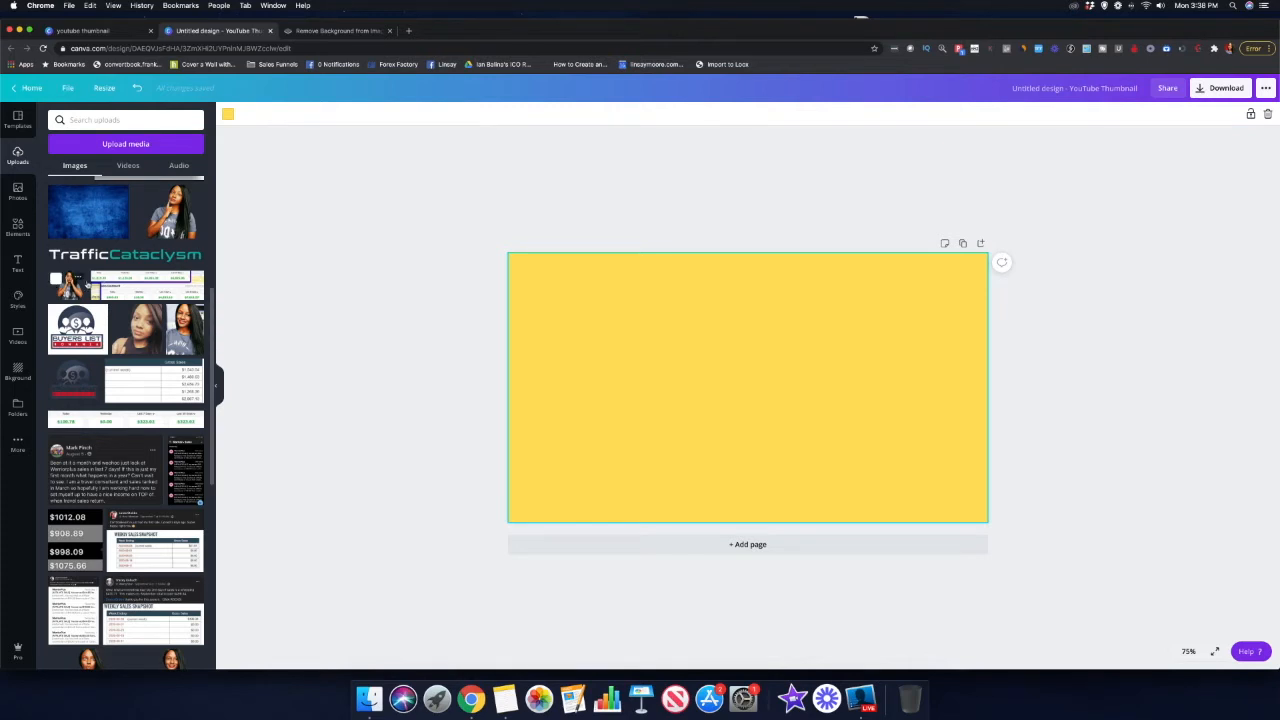
left_click(188, 326)
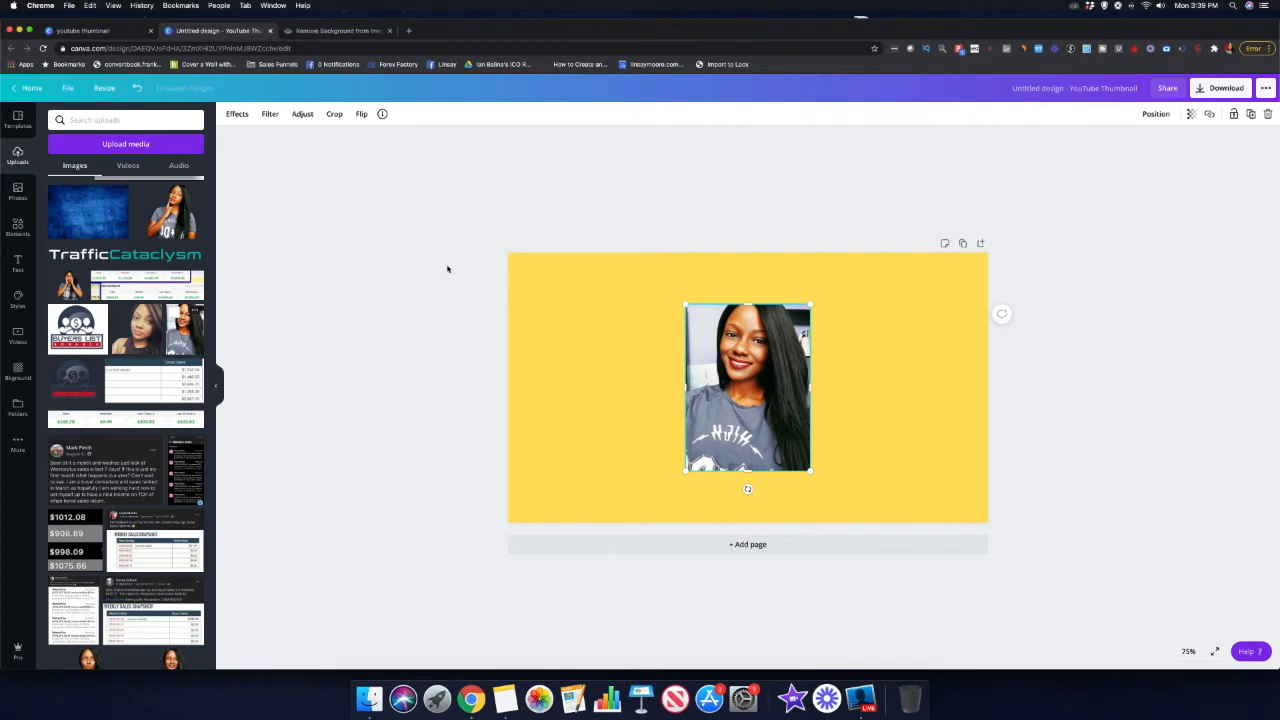
left_click(237, 114)
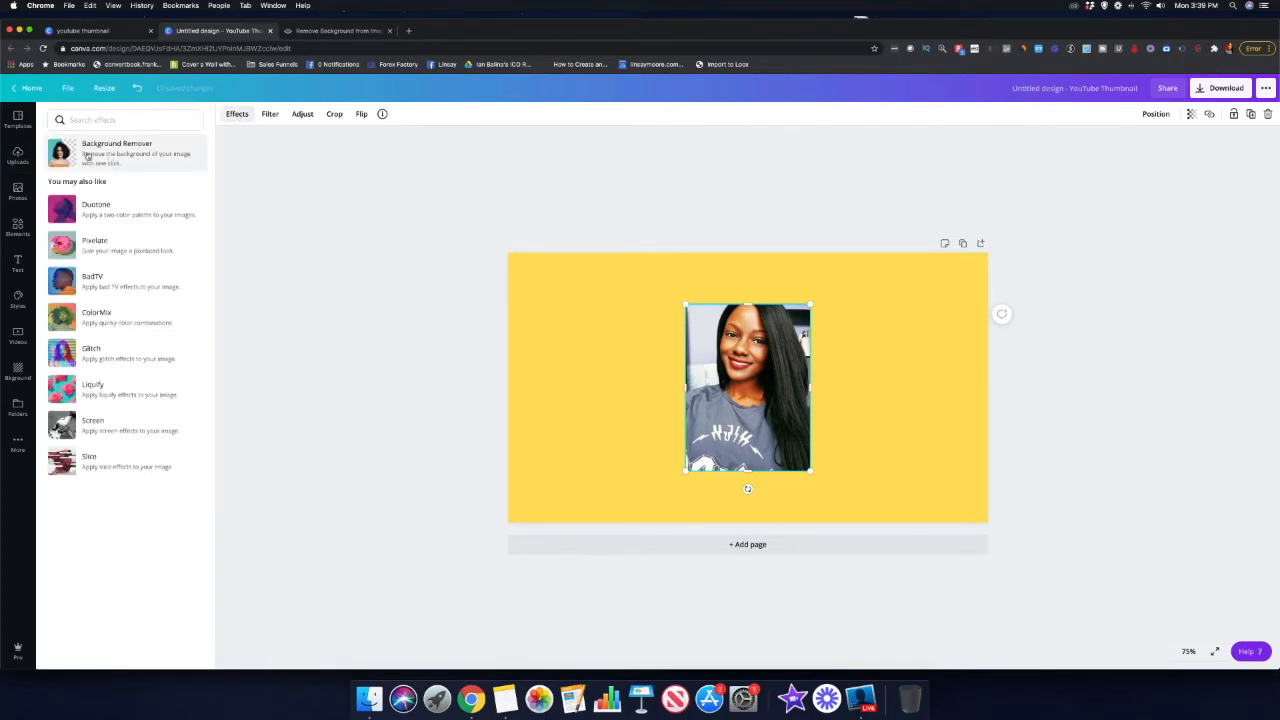
left_click(95, 147)
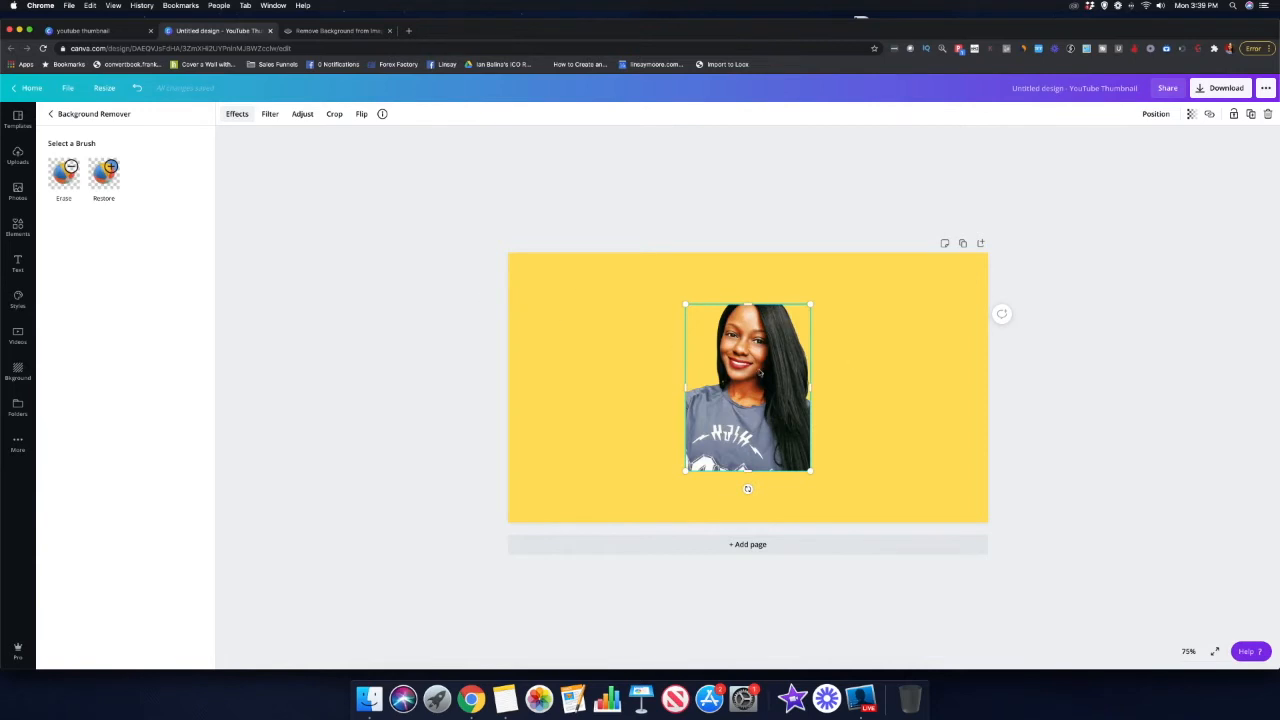
left_click_drag(786, 372, 898, 370)
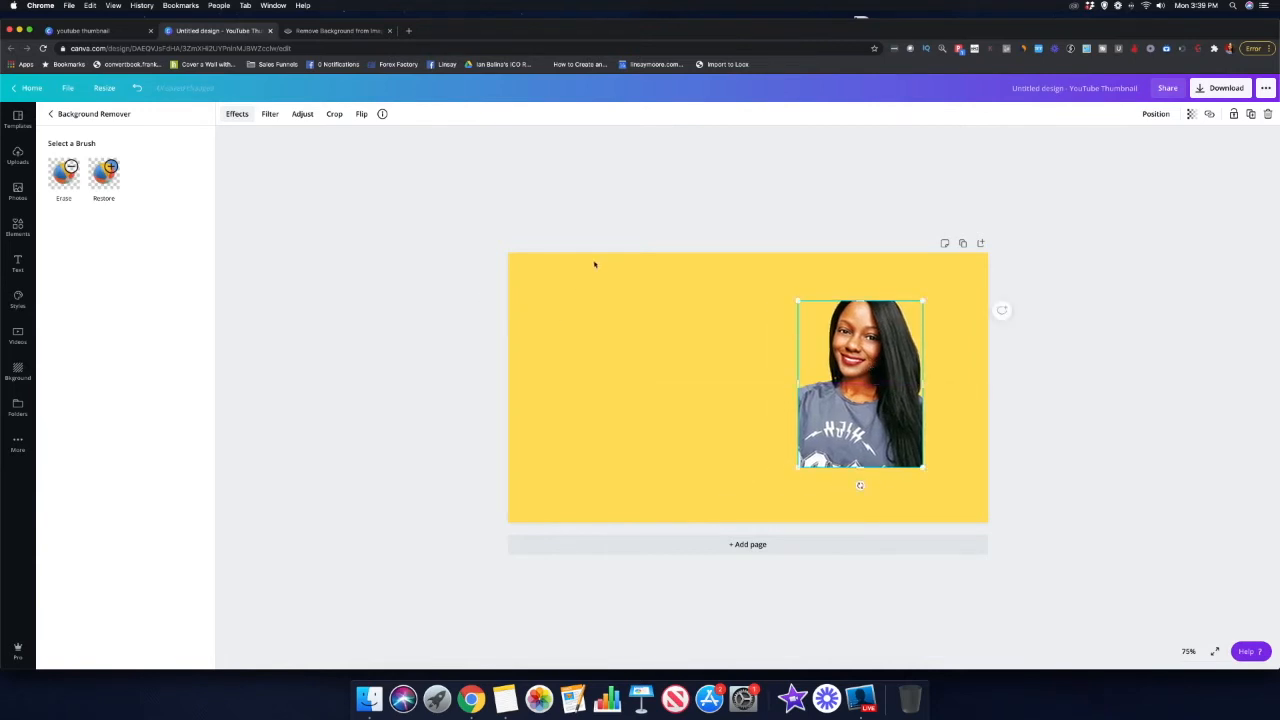
left_click(19, 163)
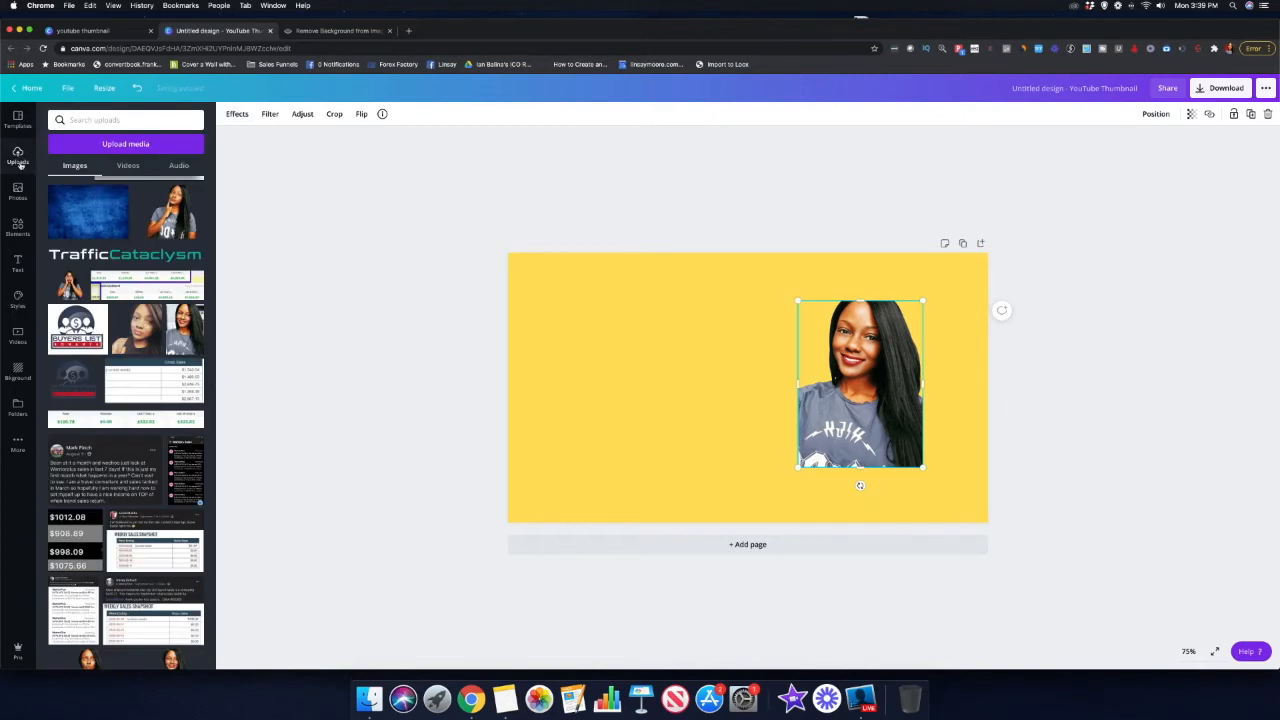
key("Delete")
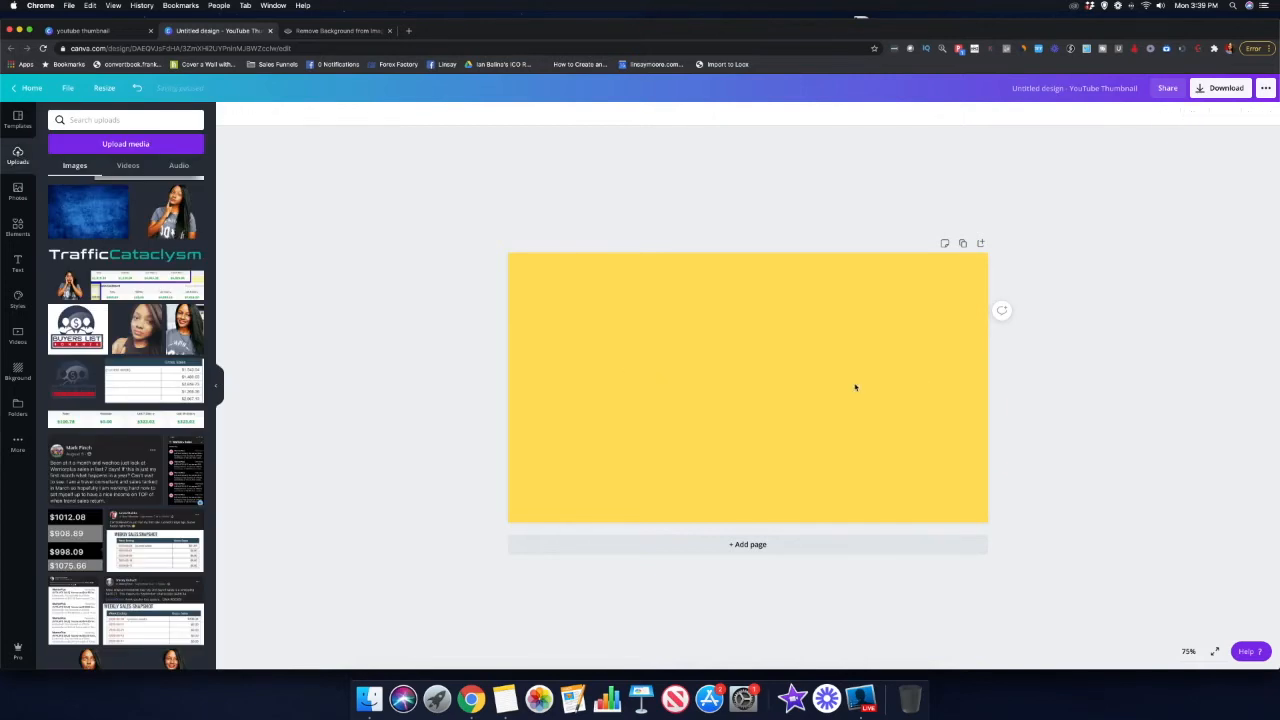
- Insert the uploaded cut-out of the woman holding her cheeks and enlarge it to full canvas height along the thumbnail's right side
left_click(68, 285)
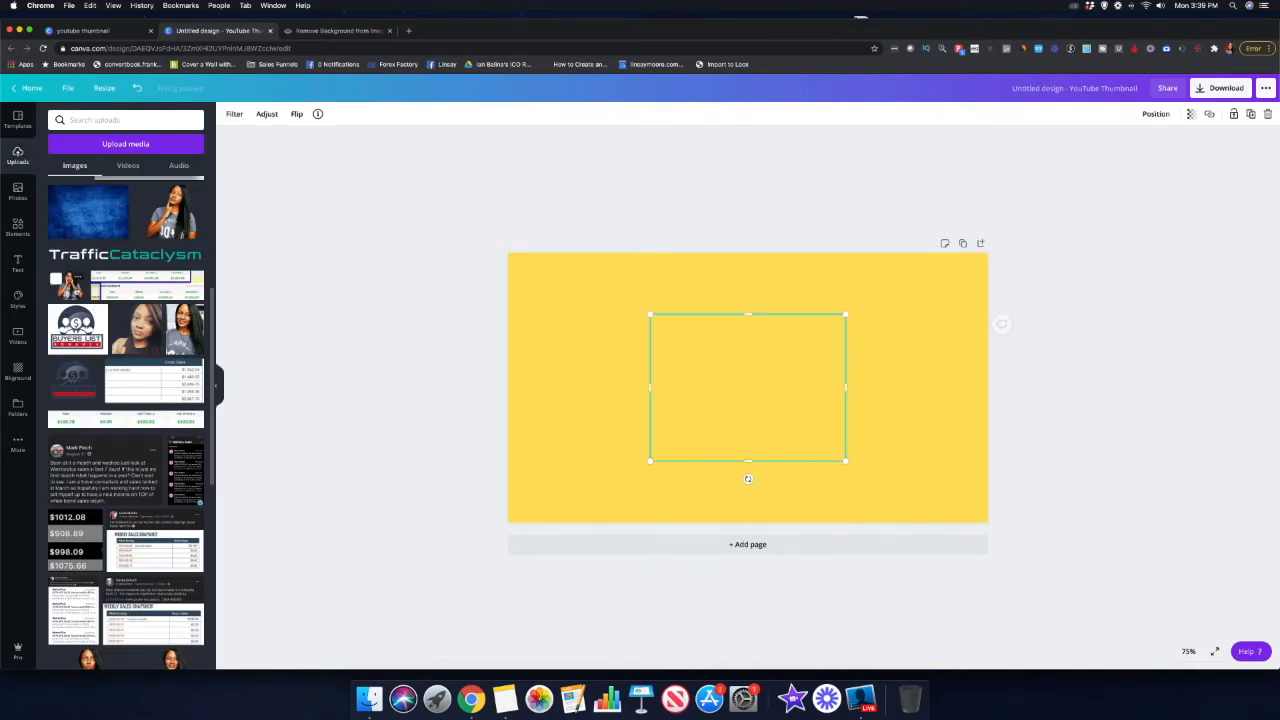
left_click_drag(846, 349, 968, 349)
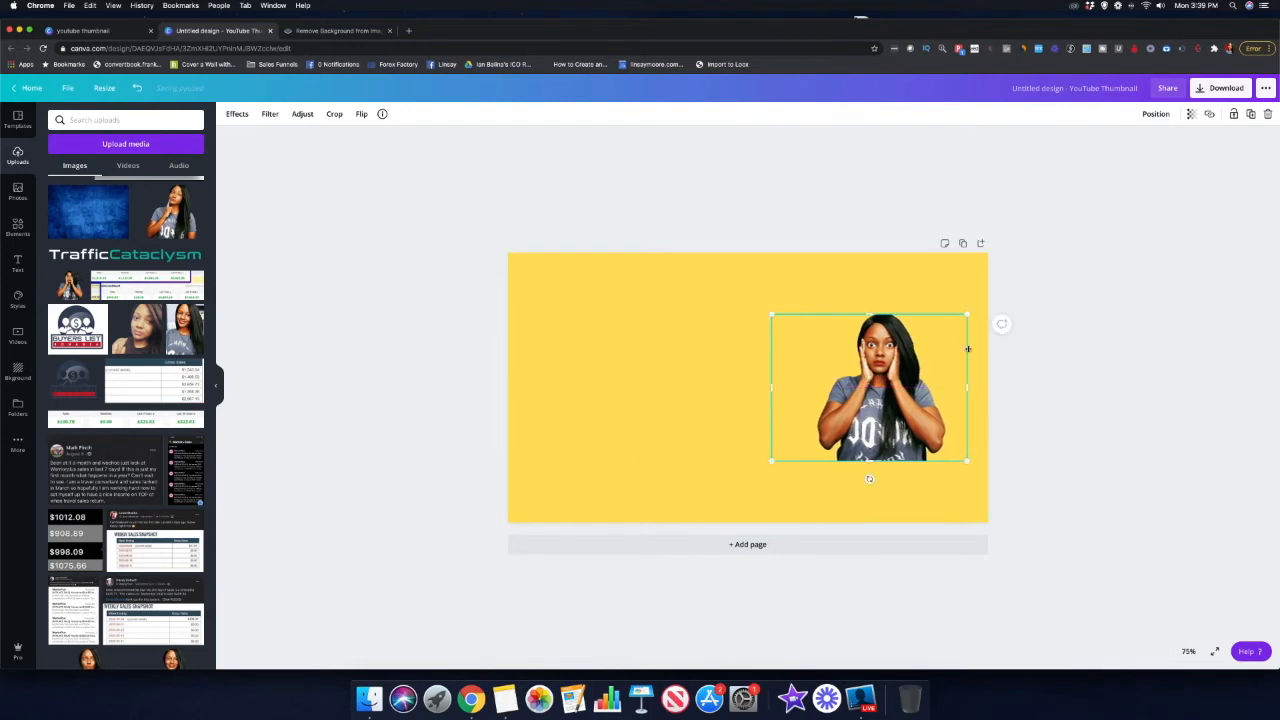
left_click_drag(1015, 240, 1031, 228)
left_click_drag(770, 458, 720, 563)
left_click_drag(817, 467, 844, 467)
left_click(766, 200)
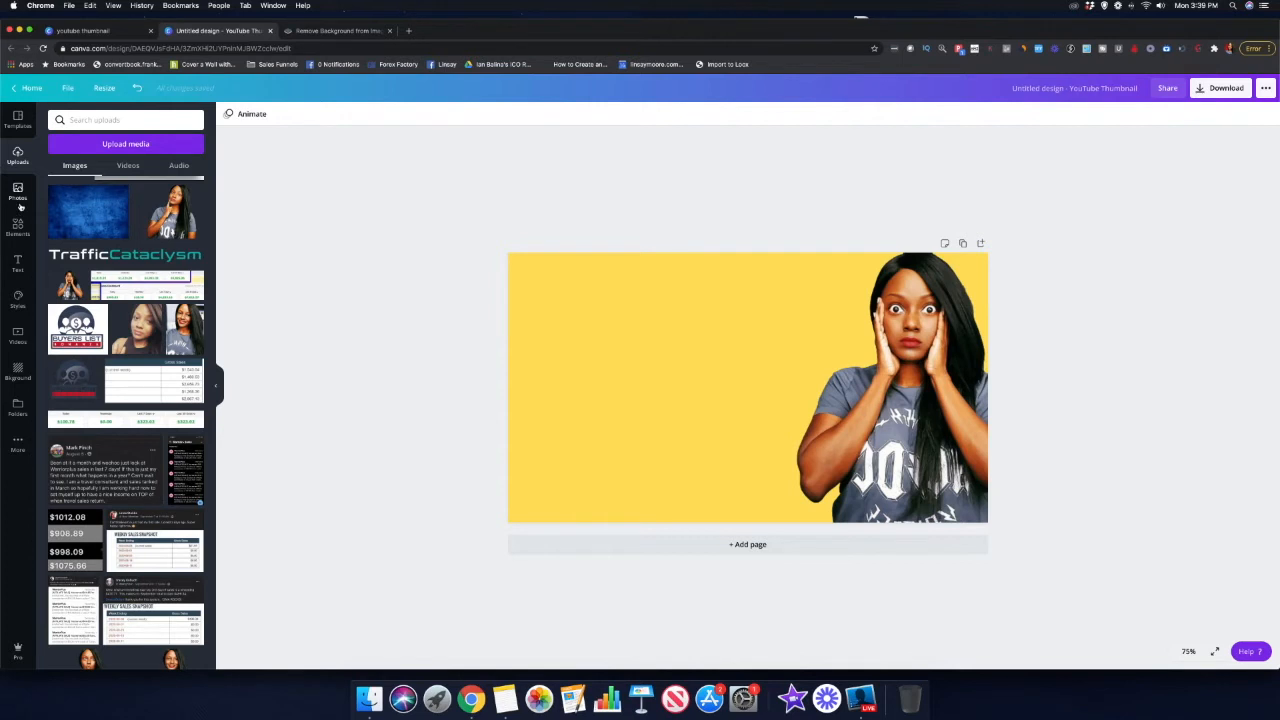
- Add a heading reading "MAKE" in the upper left part of the thumbnail
left_click(18, 263)
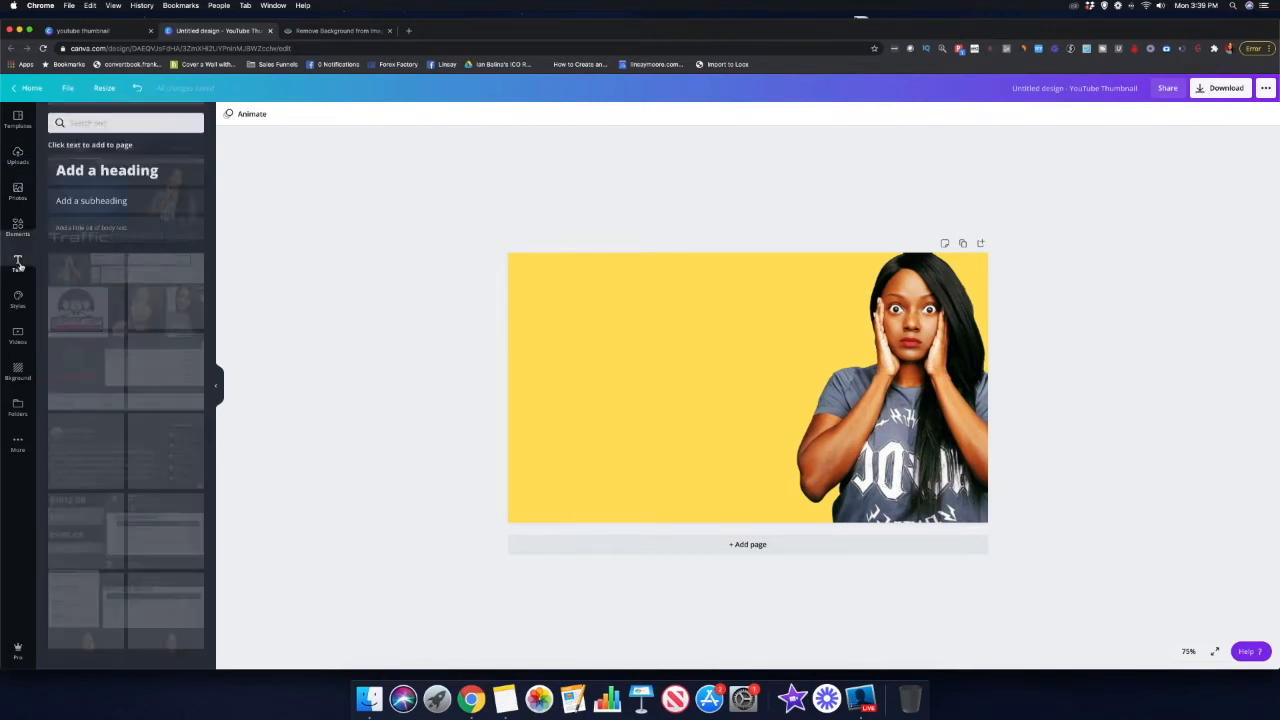
left_click(104, 168)
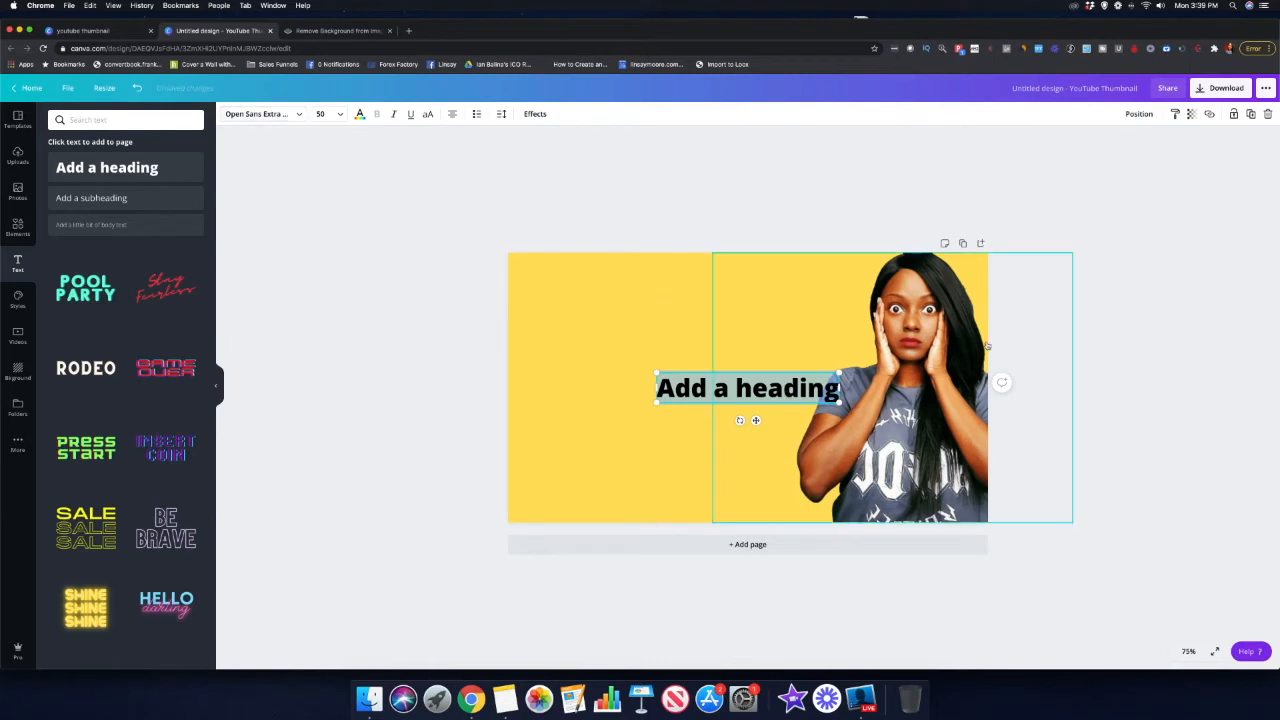
left_click(624, 329)
left_click_drag(734, 386, 622, 305)
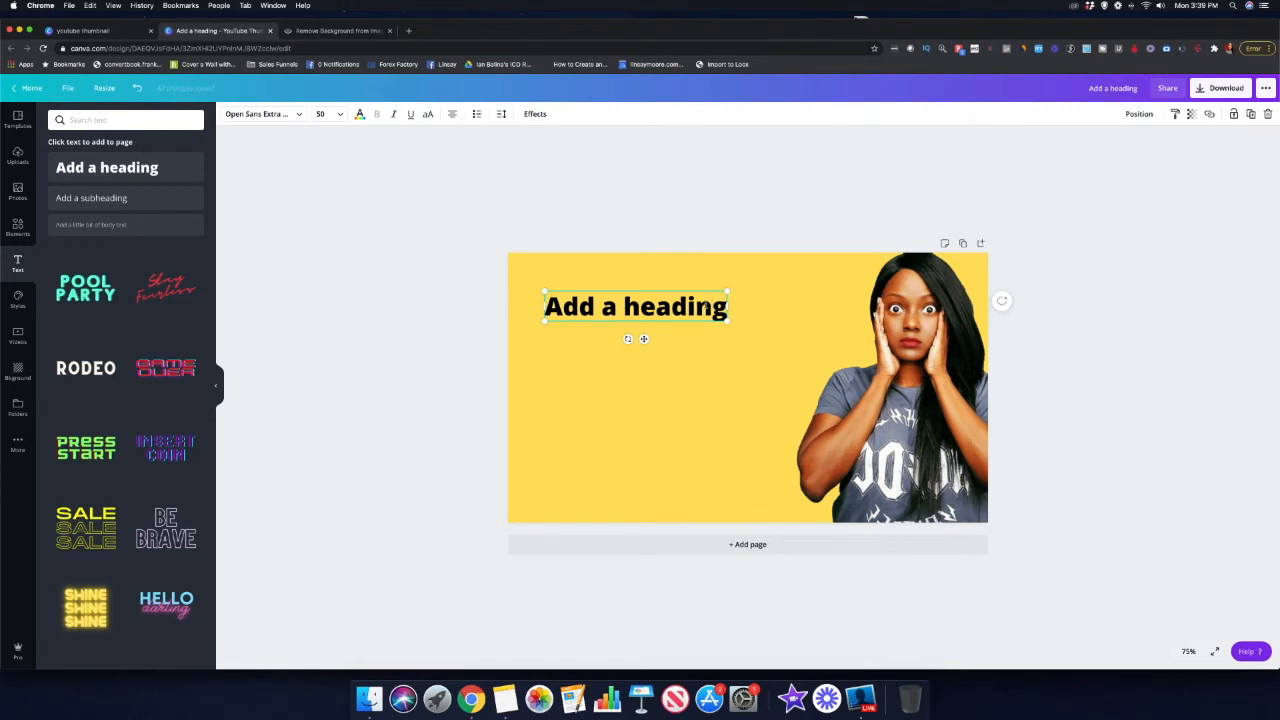
left_click(706, 307)
key("BackSpace")
key("BackSpace")
key("BackSpace")
key("BackSpace")
key("BackSpace")
key("BackSpace")
key("BackSpace")
key("BackSpace")
key("BackSpace")
key("BackSpace")
key("BackSpace")
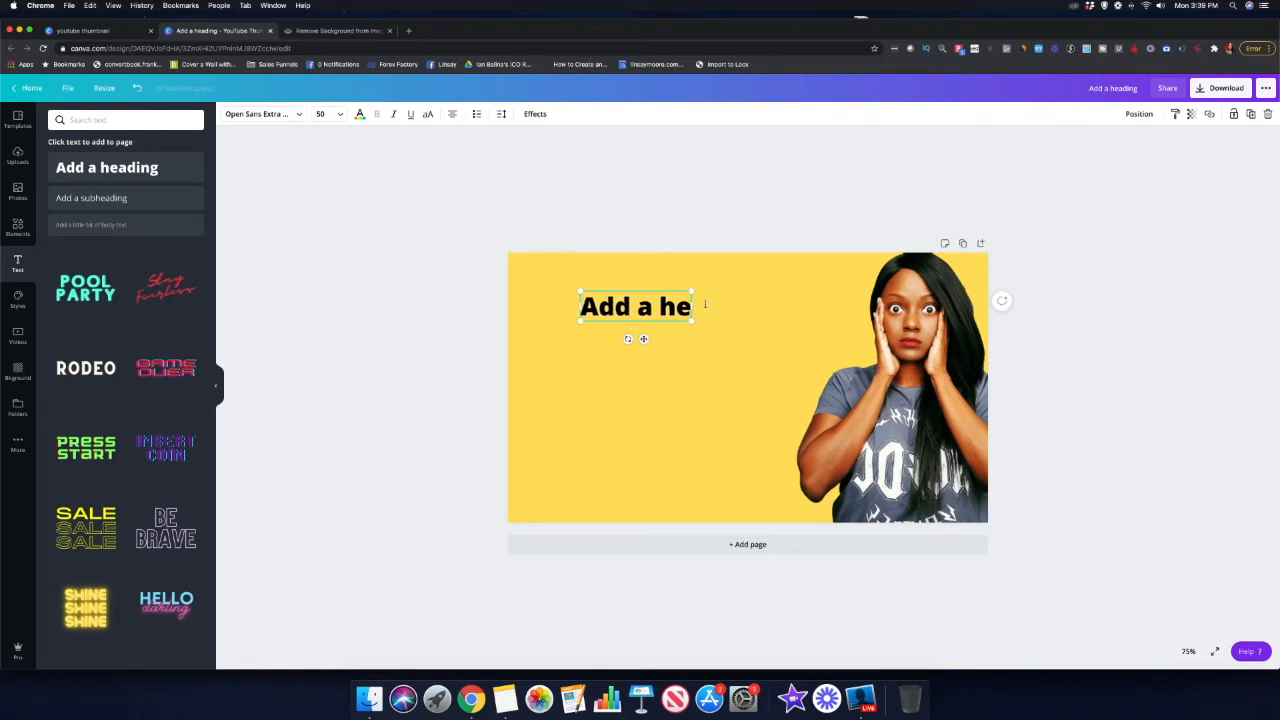
key("BackSpace")
key("BackSpace")
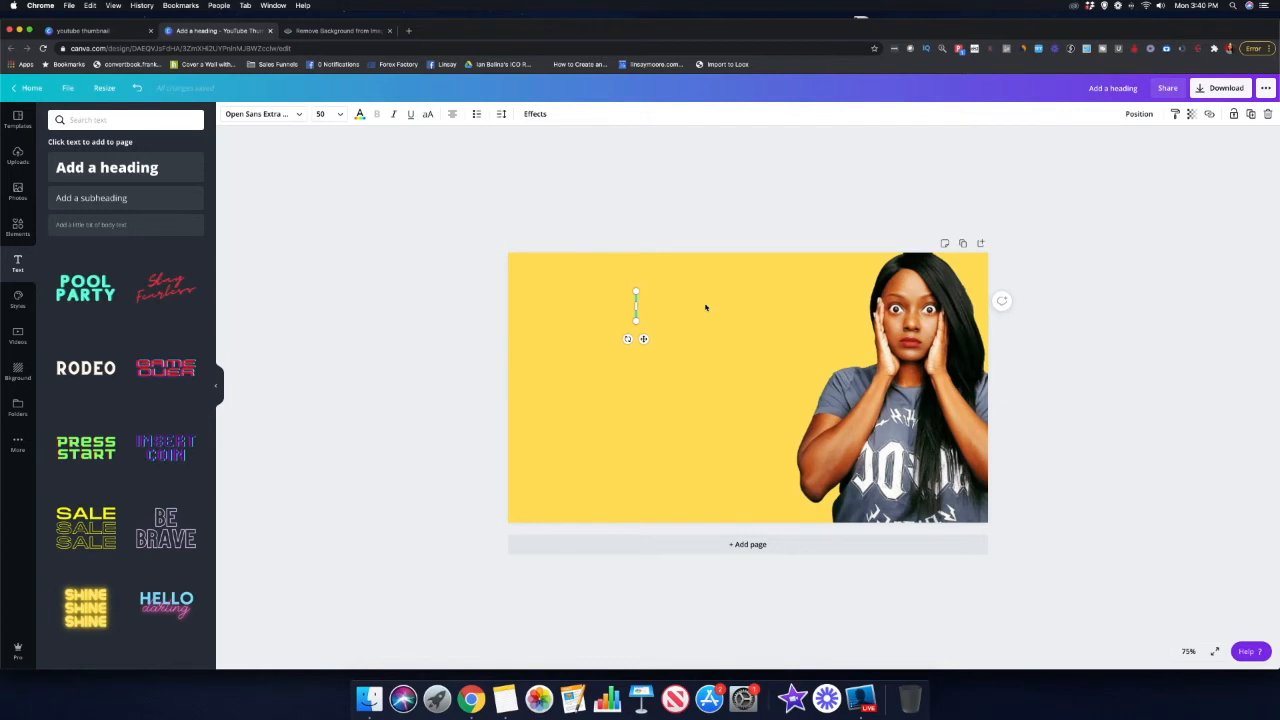
type("MAKE")
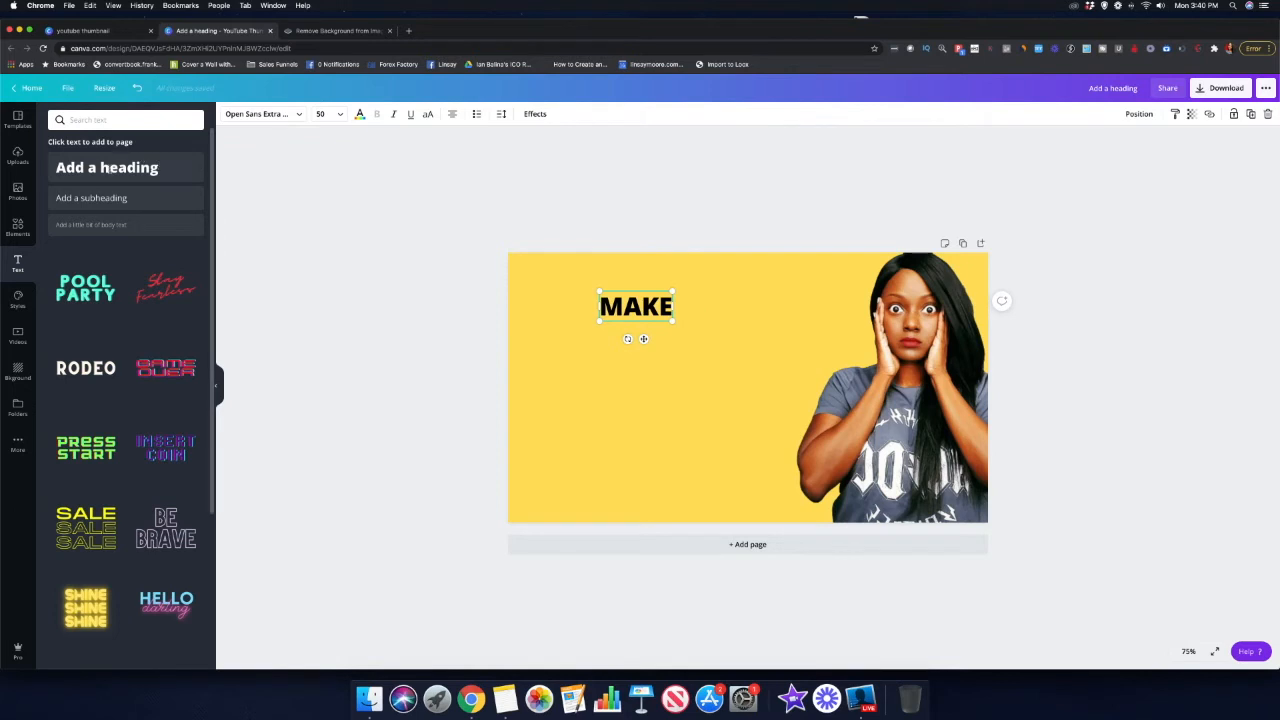
- Add a second heading reading "$100/DAY" directly below "MAKE"
left_click(160, 168)
left_click(667, 403)
key("BackSpace")
key("BackSpace")
key("BackSpace")
key("BackSpace")
key("BackSpace")
key("BackSpace")
key("BackSpace")
key("BackSpace")
key("BackSpace")
key("BackSpace")
key("BackSpace")
key("BackSpace")
key("BackSpace")
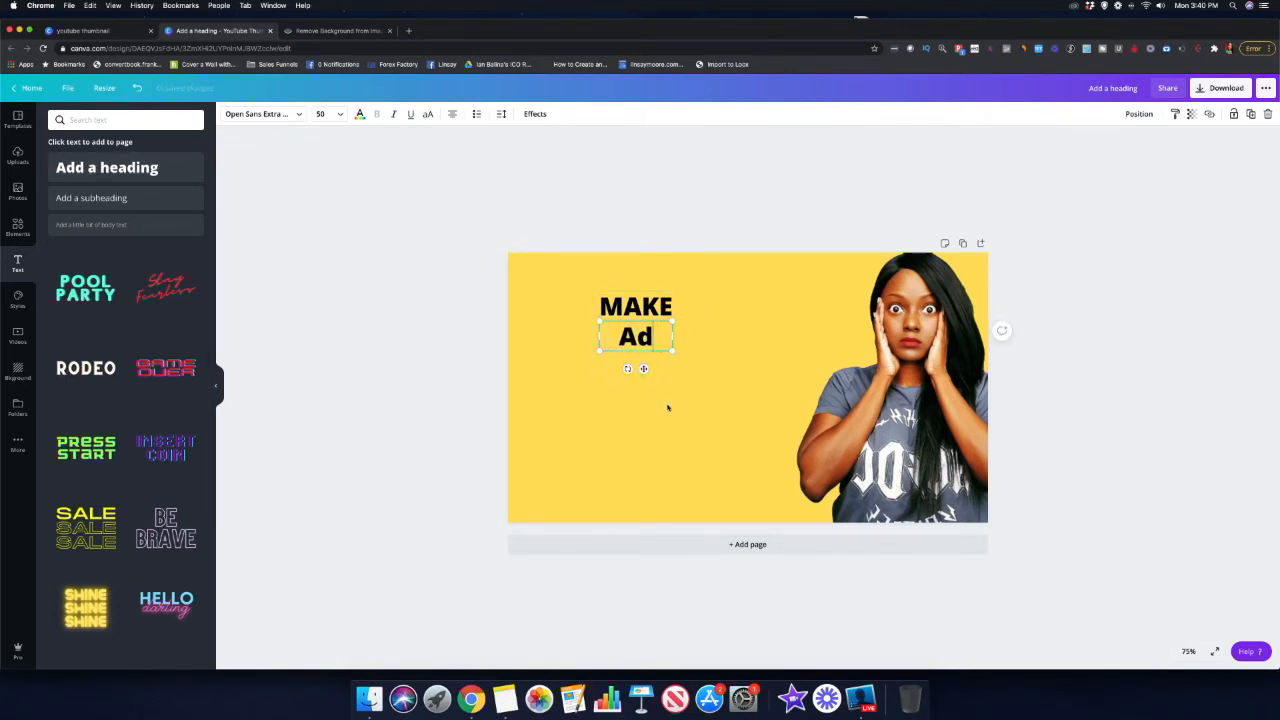
type("$100")
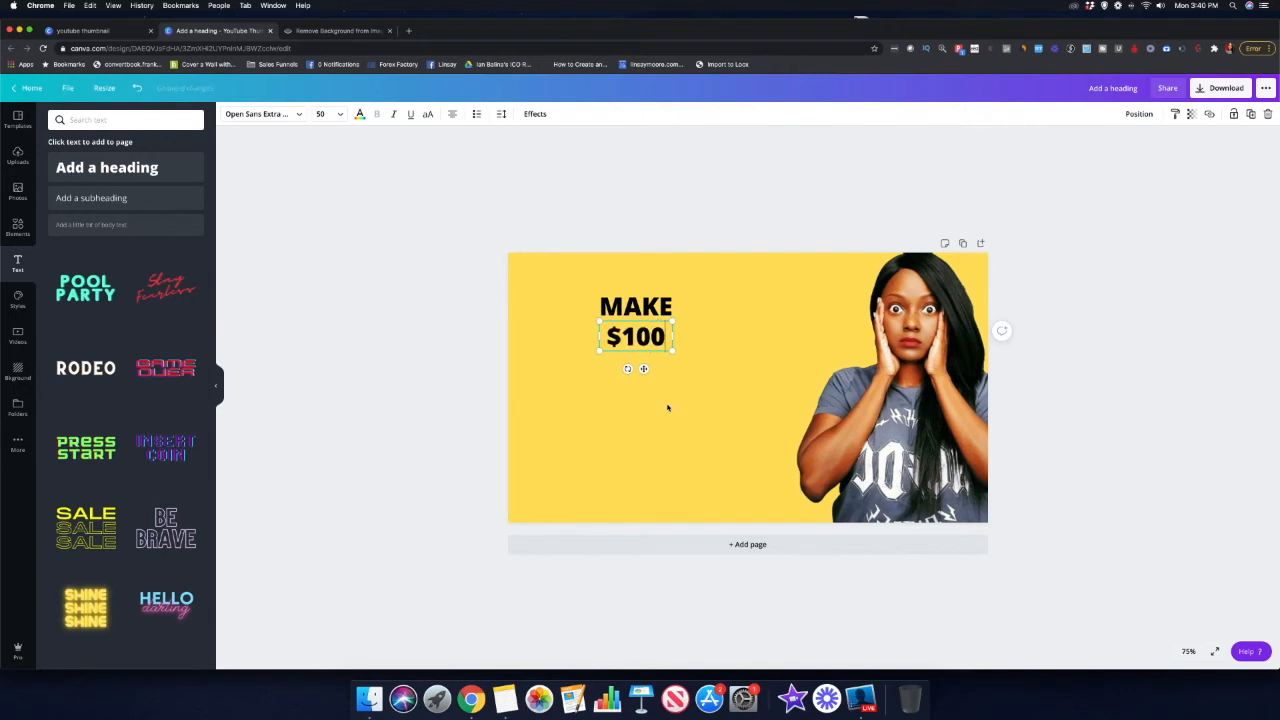
type("/DAY")
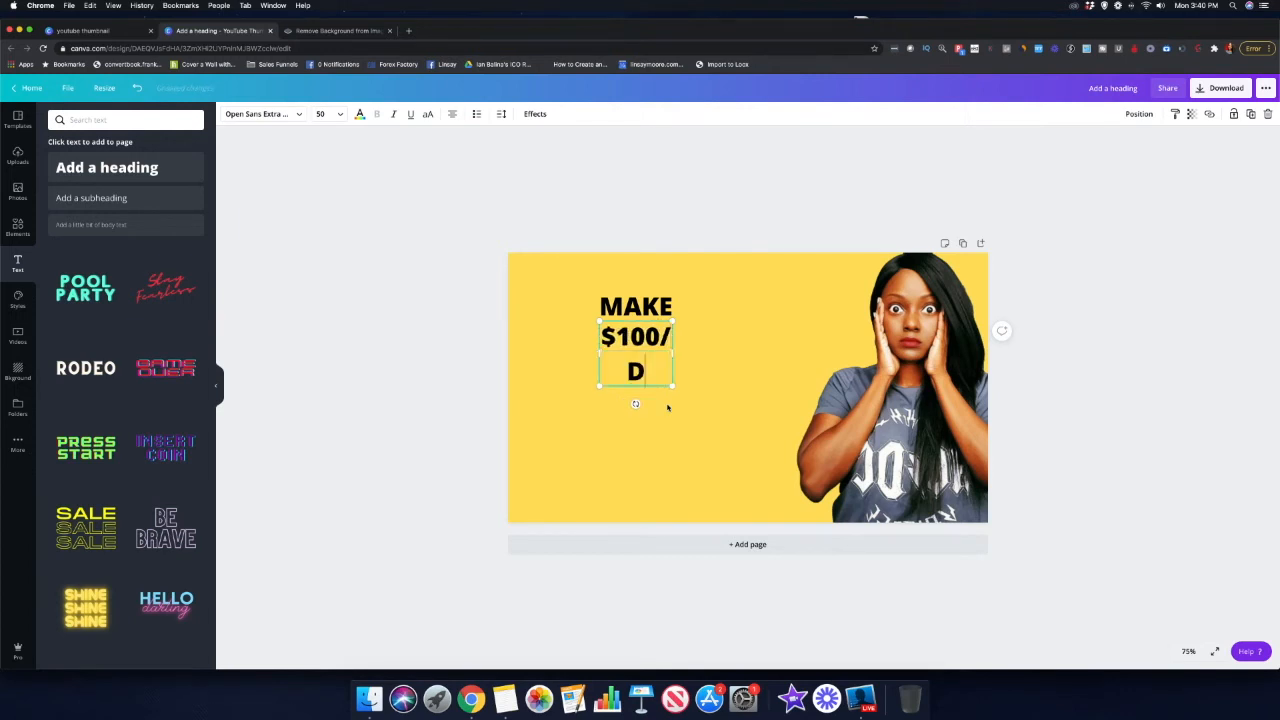
- Add a third heading reading "ONLINE" below the "$100/DAY" text
left_click(107, 167)
key("BackSpace")
type("ONLINE")
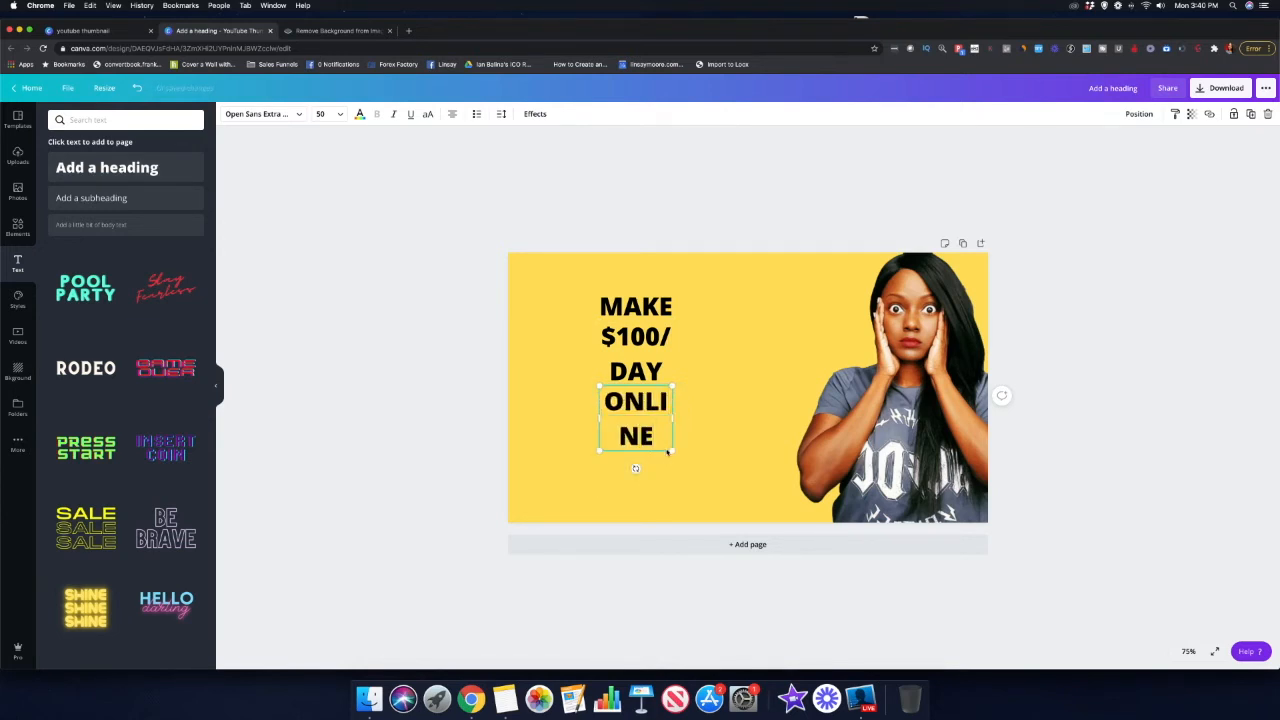
- Spread the three headings along the thumbnail's left side, with "MAKE" at the top, "$100/DAY" in the middle and "ONLINE" near the bottom
left_click_drag(638, 306, 575, 286)
left_click_drag(635, 351, 580, 351)
left_click_drag(627, 400, 559, 445)
left_click_drag(566, 352, 564, 370)
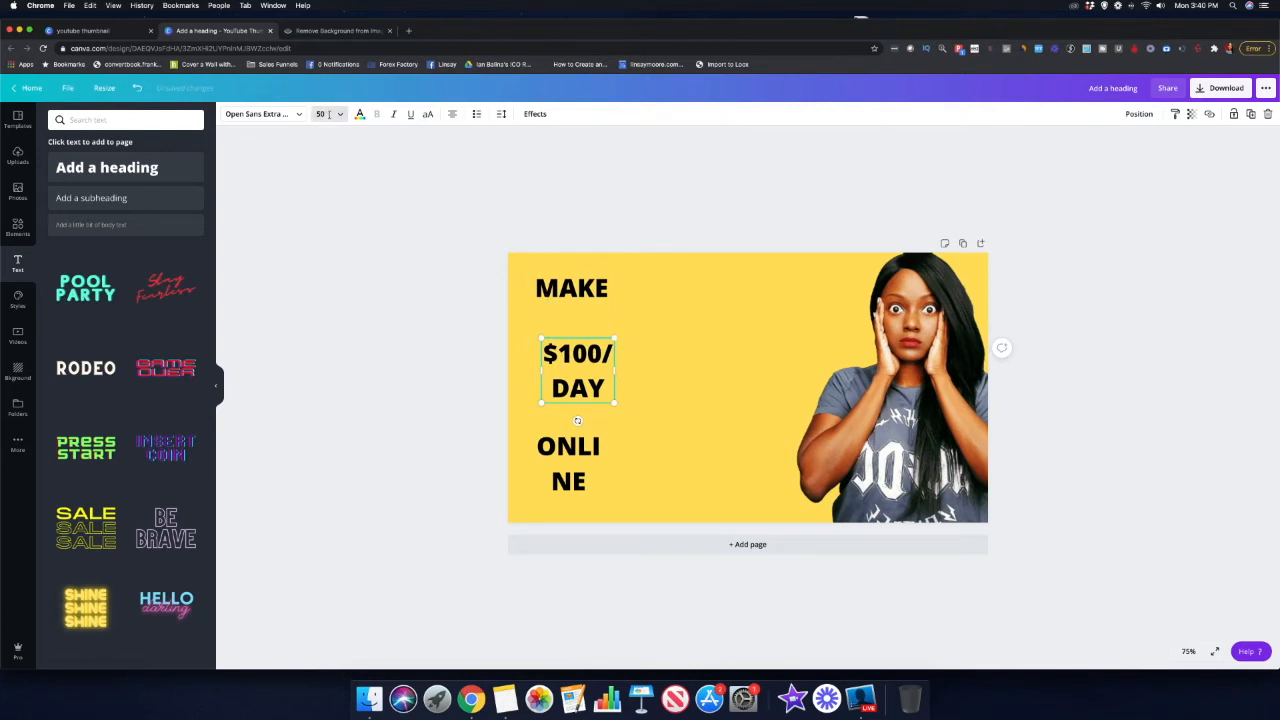
- Enlarge the "MAKE" heading to font size 168 and shift it up to the thumbnail's top edge
left_click(580, 287)
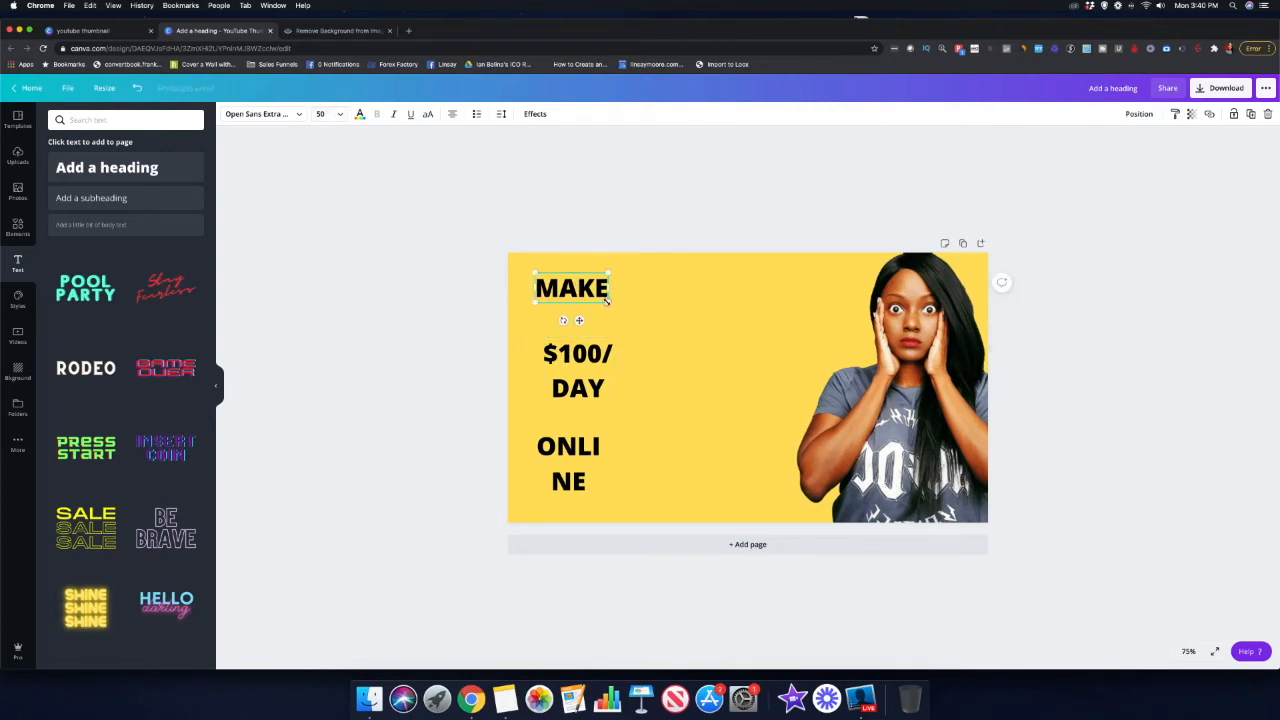
left_click_drag(606, 300, 777, 337)
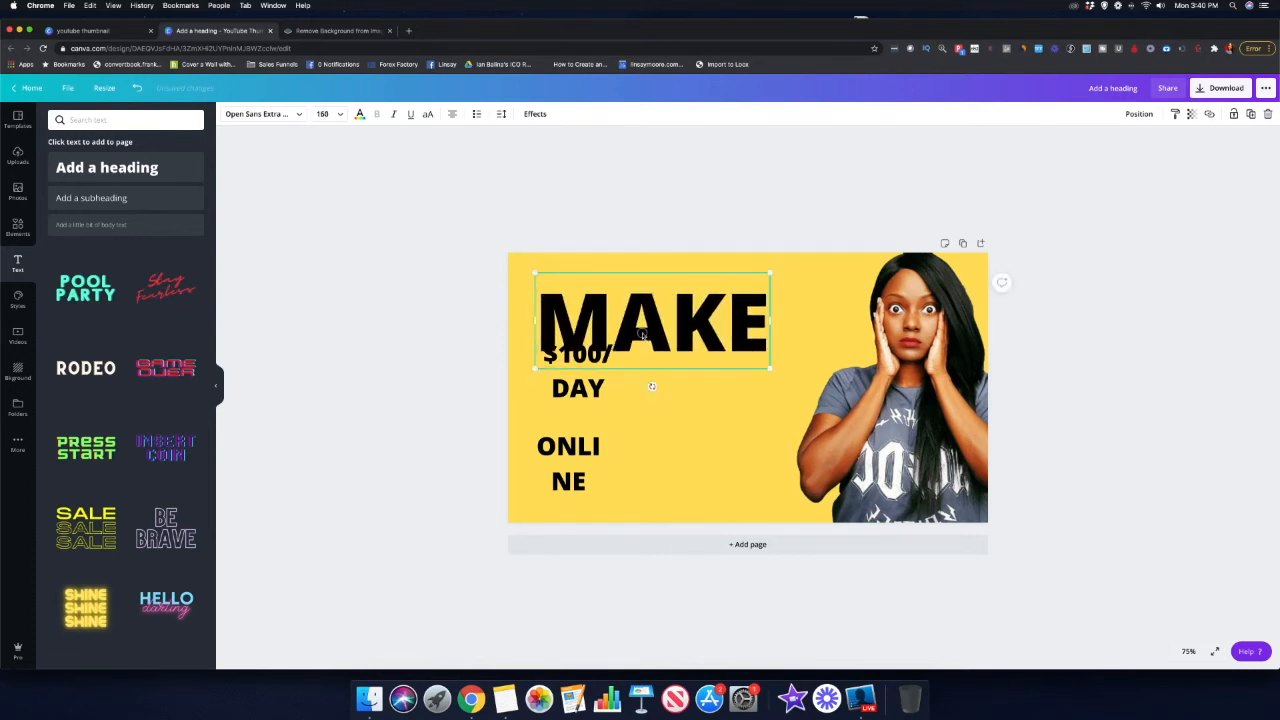
left_click_drag(642, 334, 642, 315)
- Widen "$100/DAY" onto a single line, enlarge it to font size 113 and fit it just below "MAKE"
left_click(566, 385)
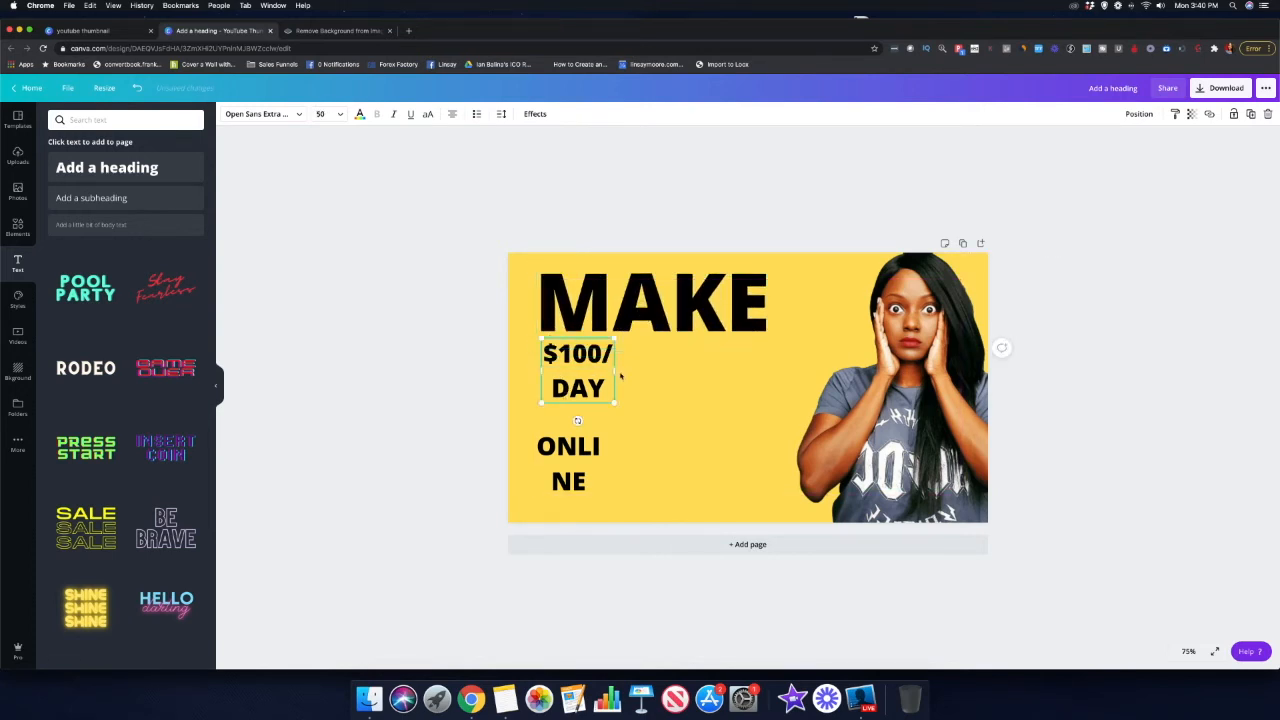
mouse_move(616, 370)
left_mouse_down()
mouse_move(673, 366)
mouse_move(610, 367)
left_mouse_up()
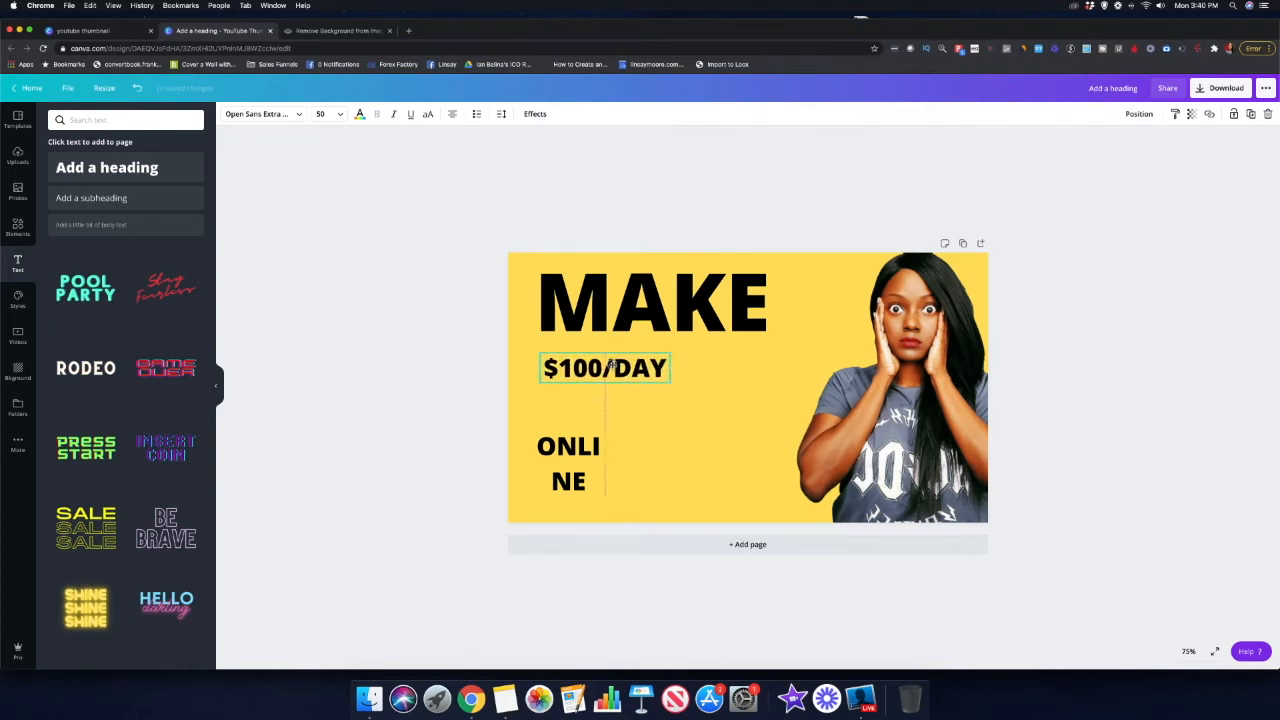
left_click_drag(688, 386, 824, 452)
left_click_drag(753, 320, 761, 347)
left_click(788, 398)
left_click_drag(796, 410, 806, 444)
- Widen "ONLINE" onto one line, enlarge it to font size 135 and place it under "$100/DAY"
left_click(567, 478)
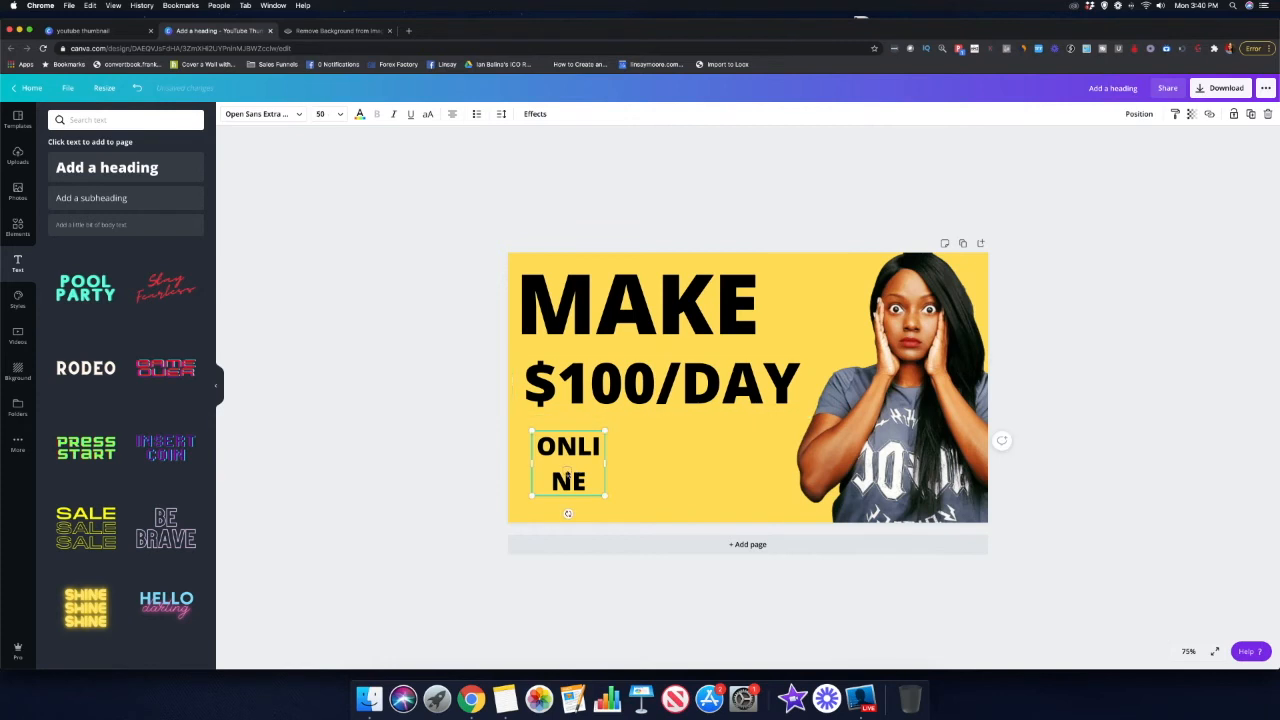
left_click_drag(604, 465, 862, 542)
left_click_drag(690, 477, 641, 457)
- Left-align the "ONLINE" text and shift it right so the whole word sits inside the thumbnail
left_click(549, 448)
left_click(452, 114)
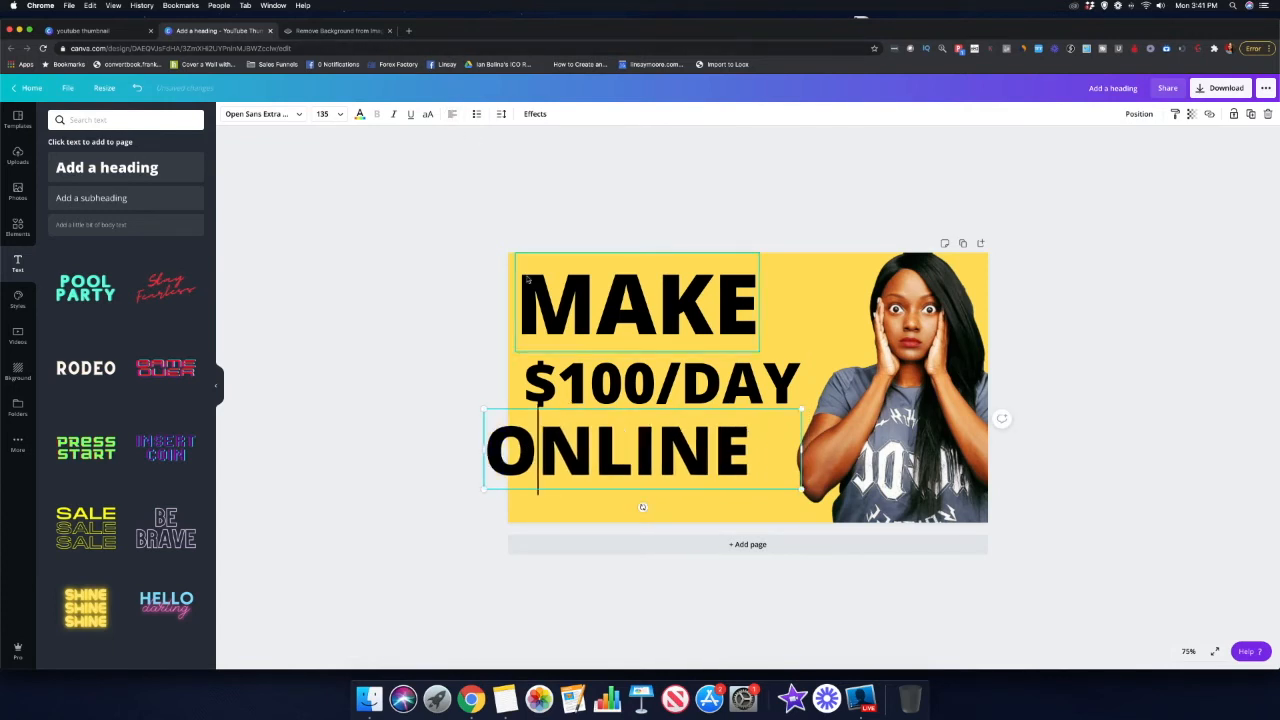
left_click(857, 498)
left_click(621, 451)
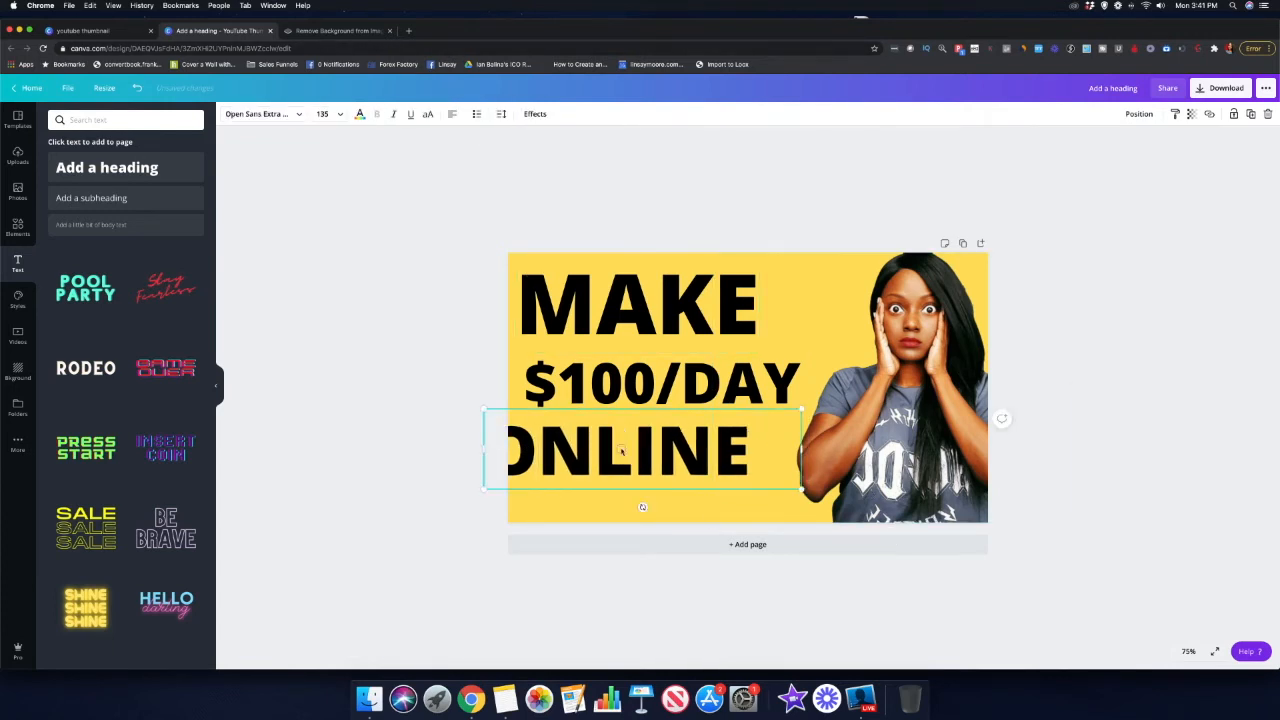
left_click_drag(621, 451, 639, 451)
- Left-align the "$100/DAY" text so it lines up with the other headings
left_click(618, 395)
left_click(455, 114)
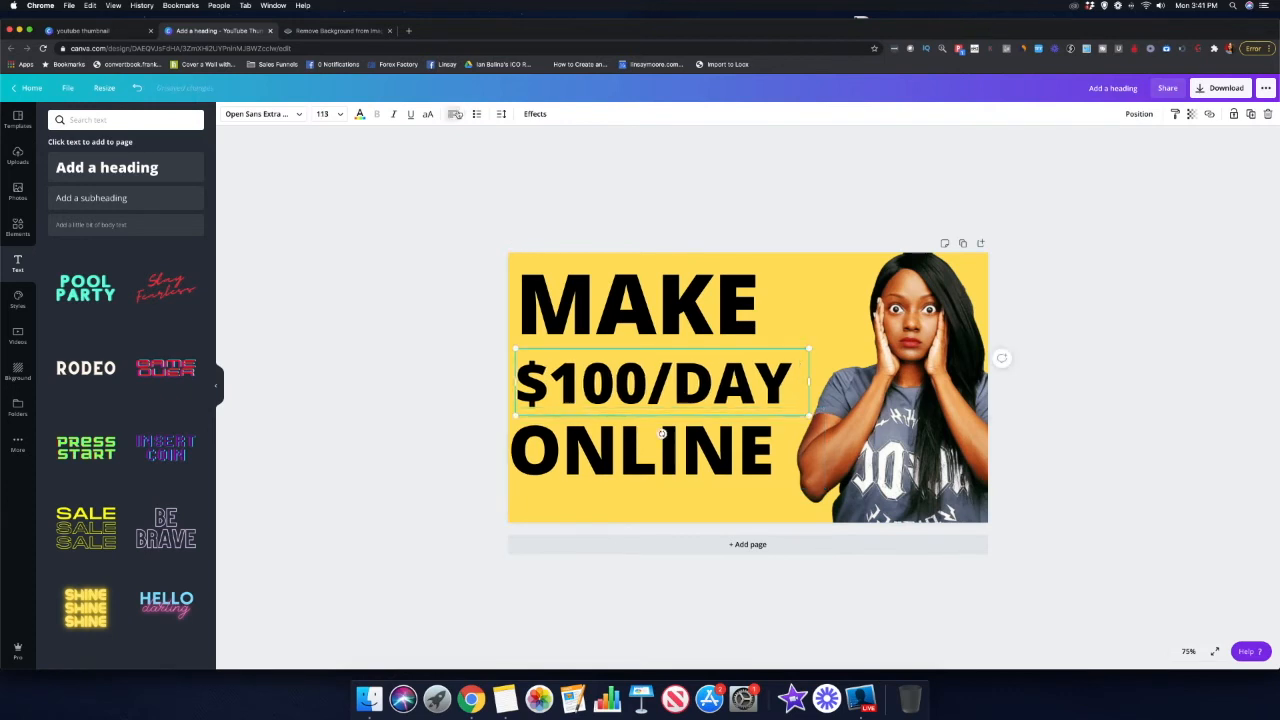
left_click(577, 296)
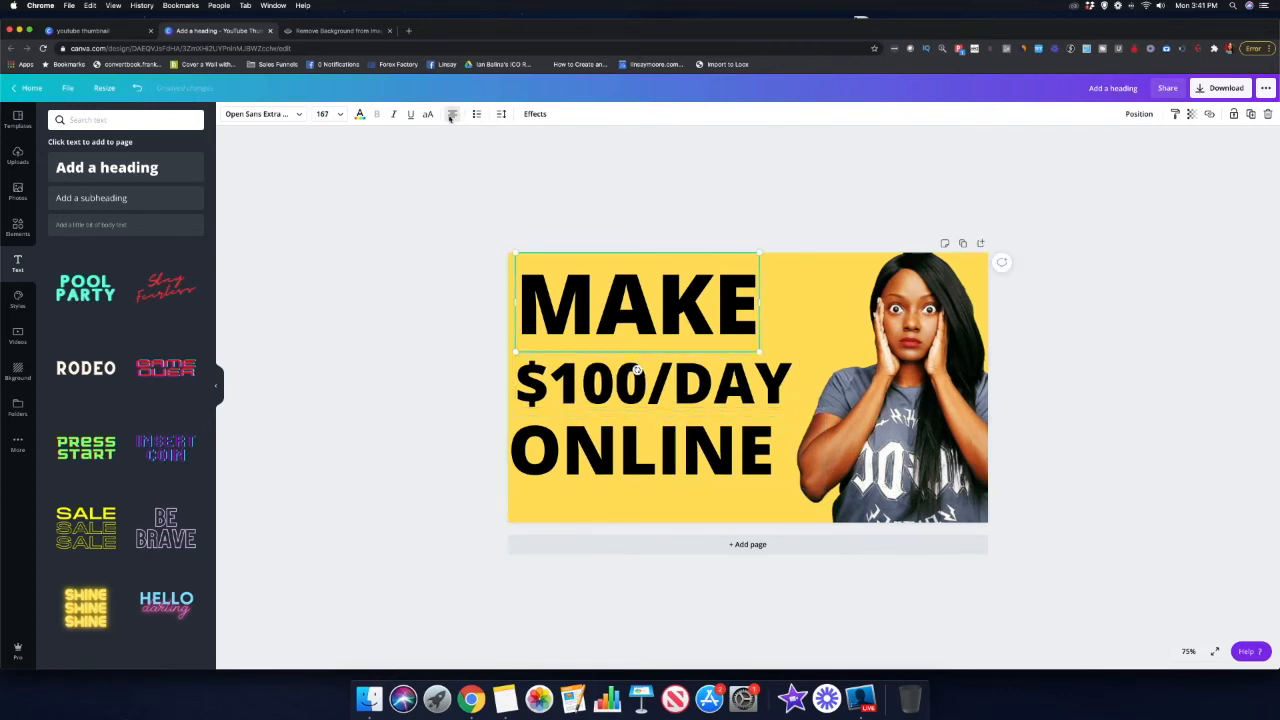
left_click(645, 385)
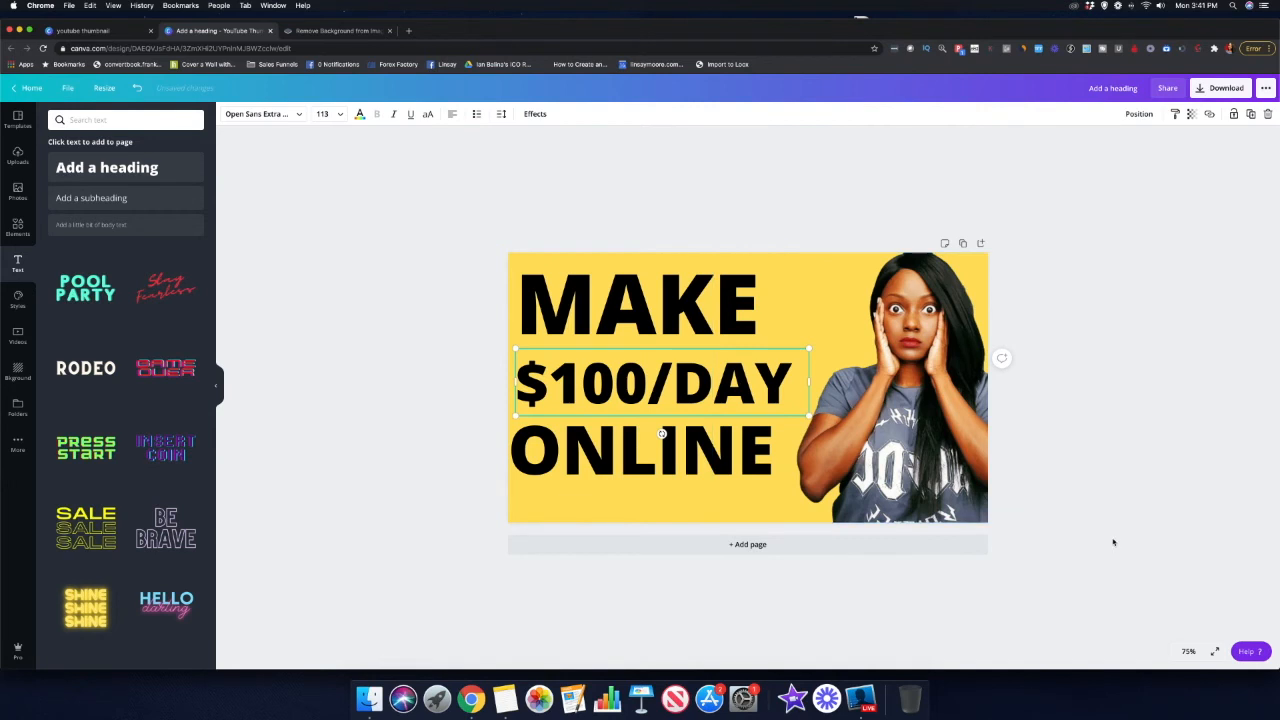
left_click(1066, 496)
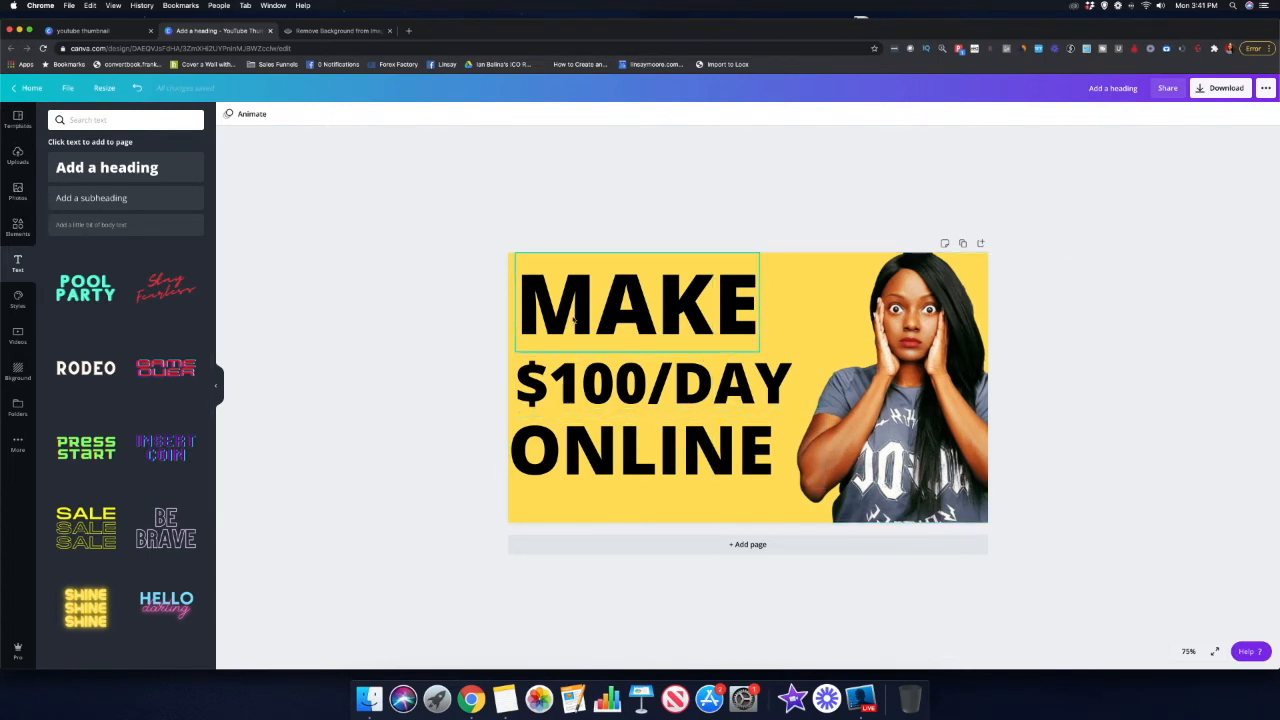
- Insert the uploaded cut-out of flying dollar bills into the thumbnail
left_click(17, 157)
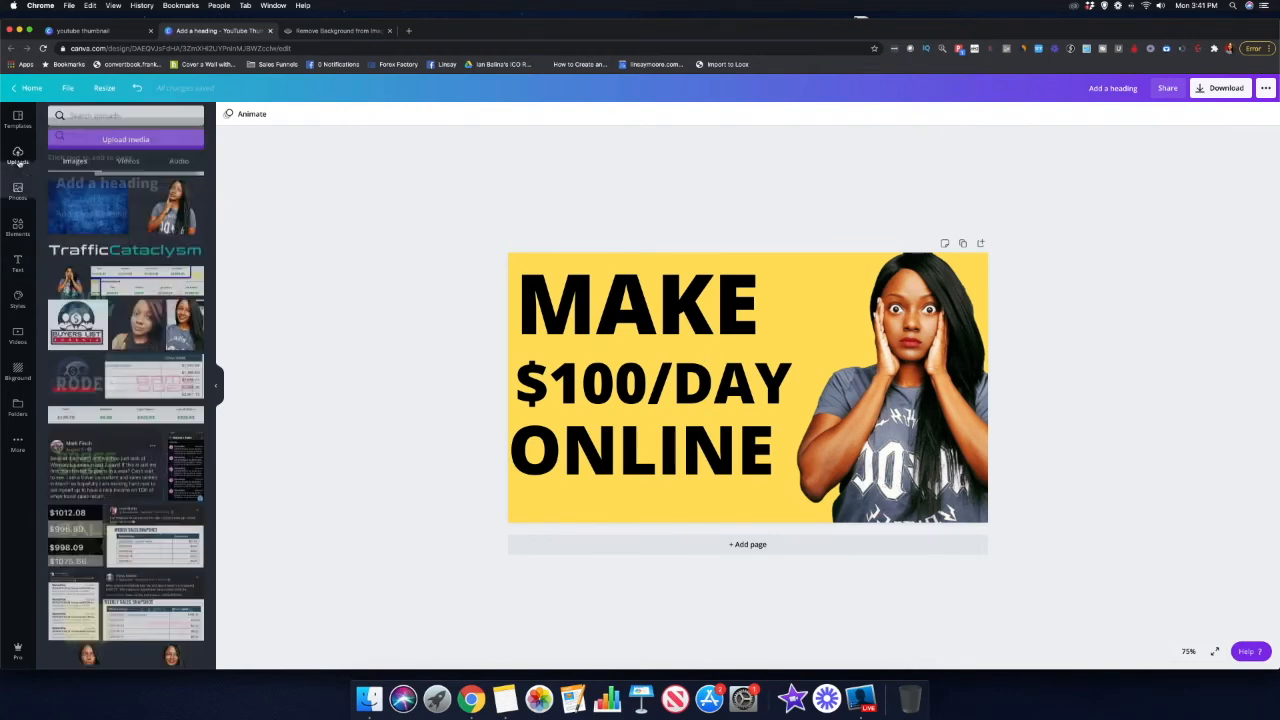
scroll(125, 320, "down", 5)
scroll(150, 335, "down", 10)
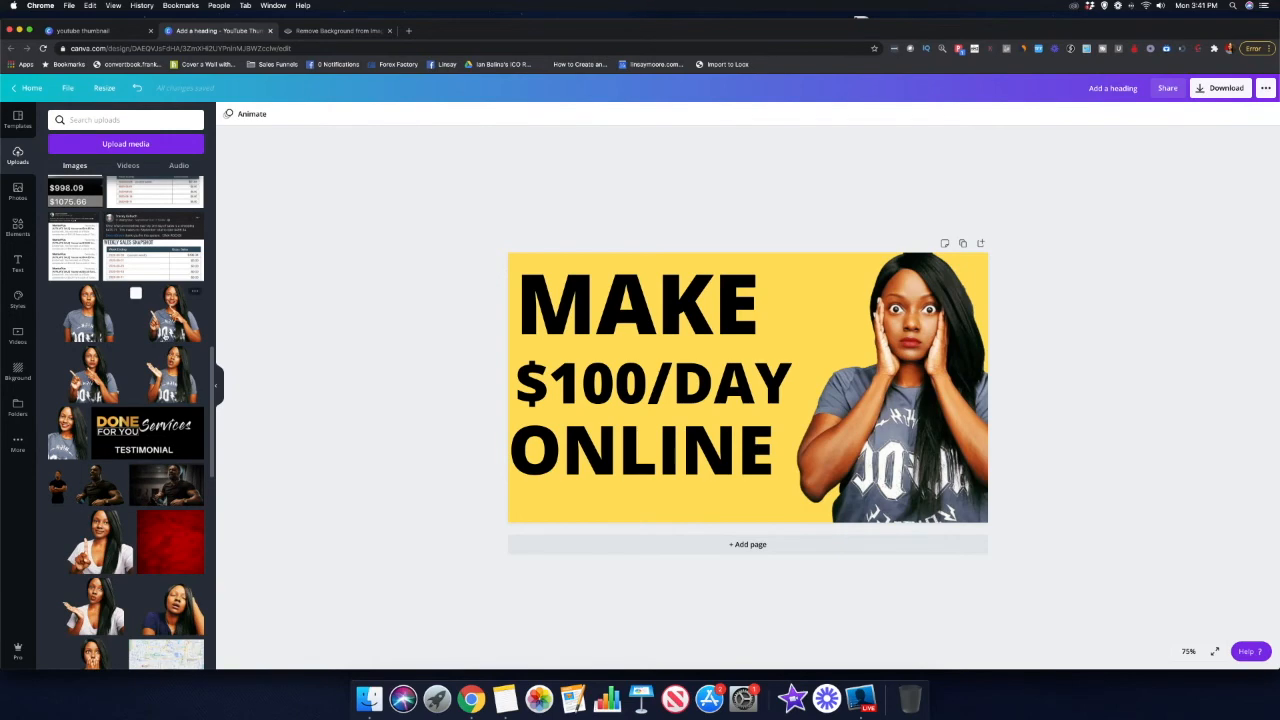
scroll(164, 337, "down", 6)
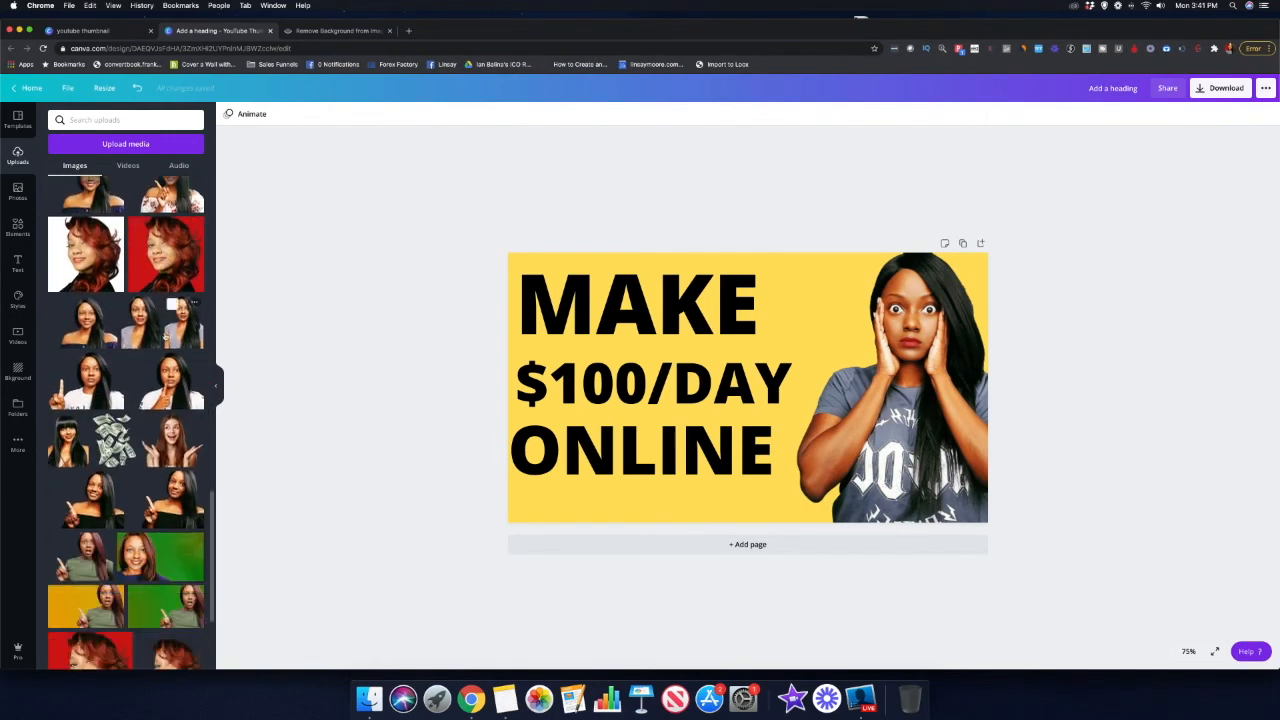
left_click(114, 292)
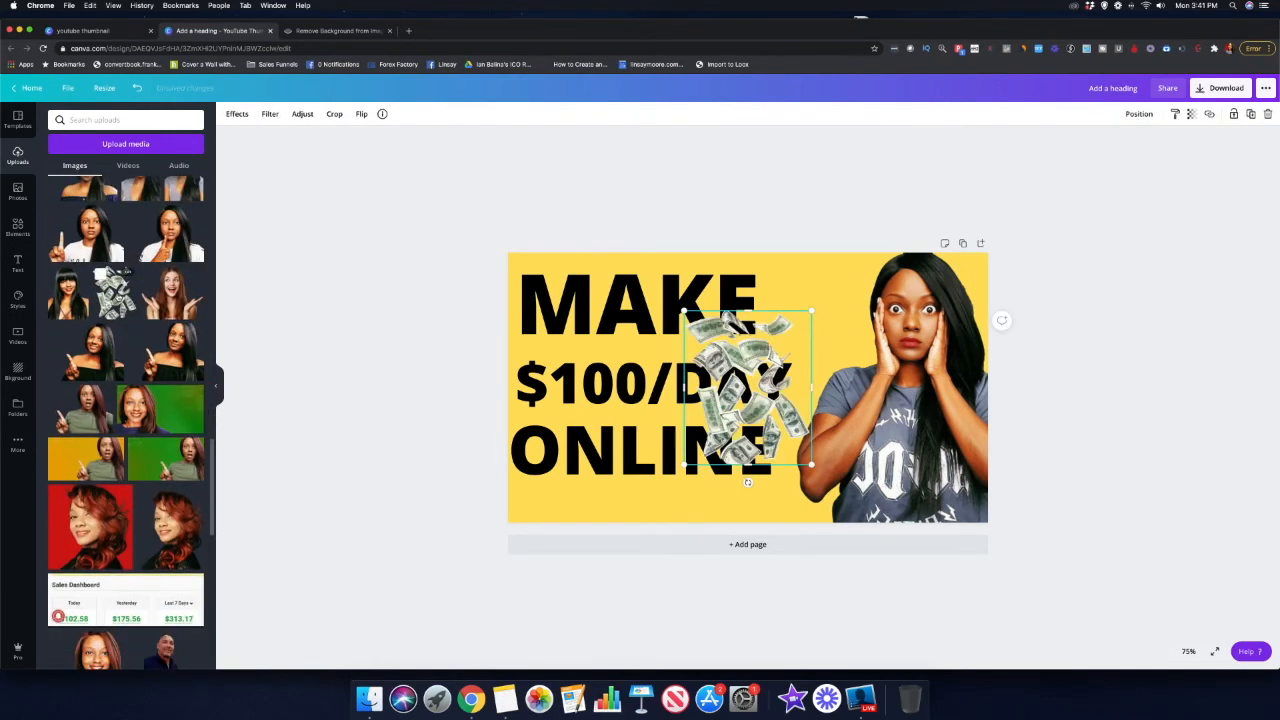
- Tilt the dollar bills counter-clockwise and enlarge them to span the thumbnail's height between the text and the woman
left_click_drag(732, 374, 773, 352)
left_click_drag(789, 458, 837, 446)
left_click_drag(841, 325, 915, 296)
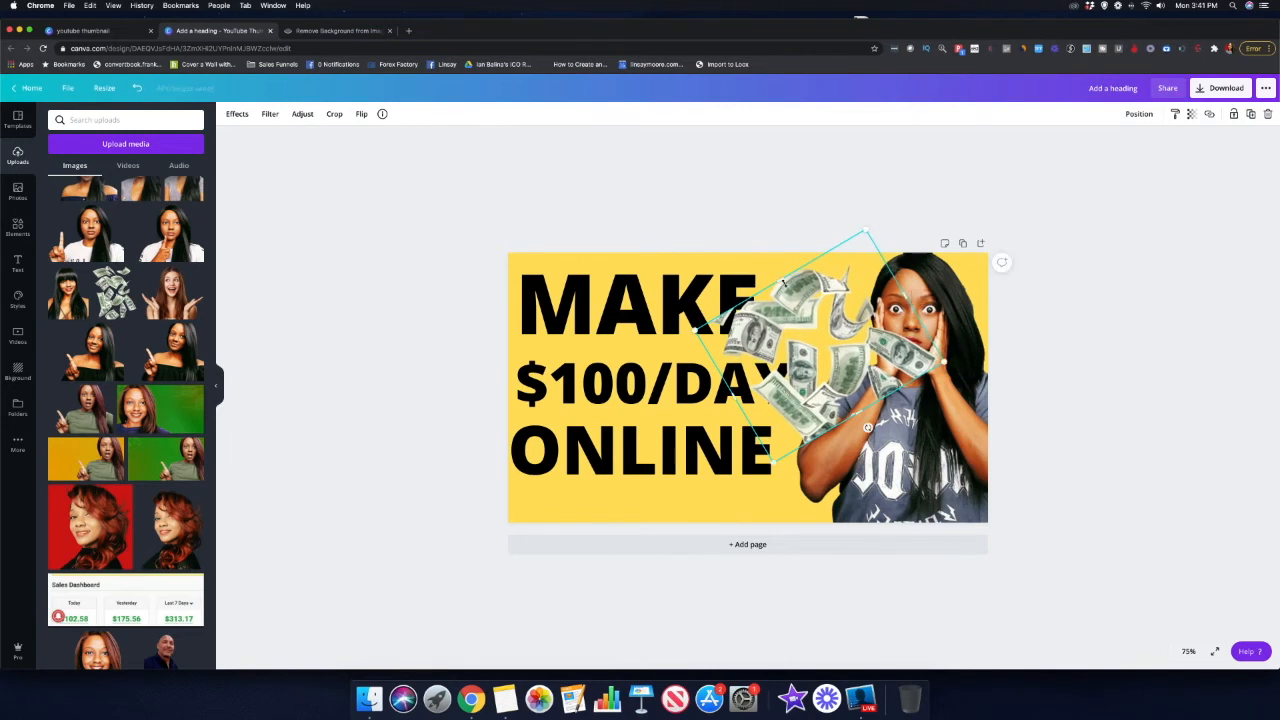
left_click_drag(770, 268, 743, 220)
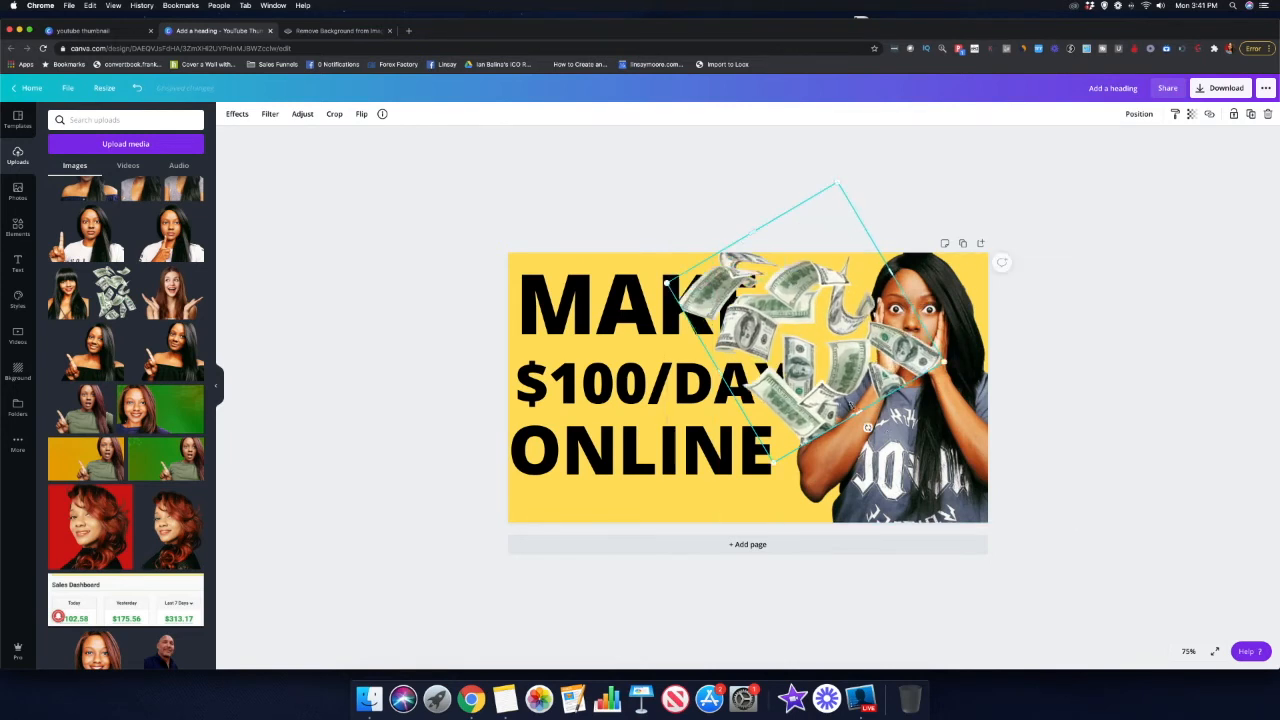
left_click_drag(868, 428, 929, 533)
left_click_drag(848, 495, 840, 492)
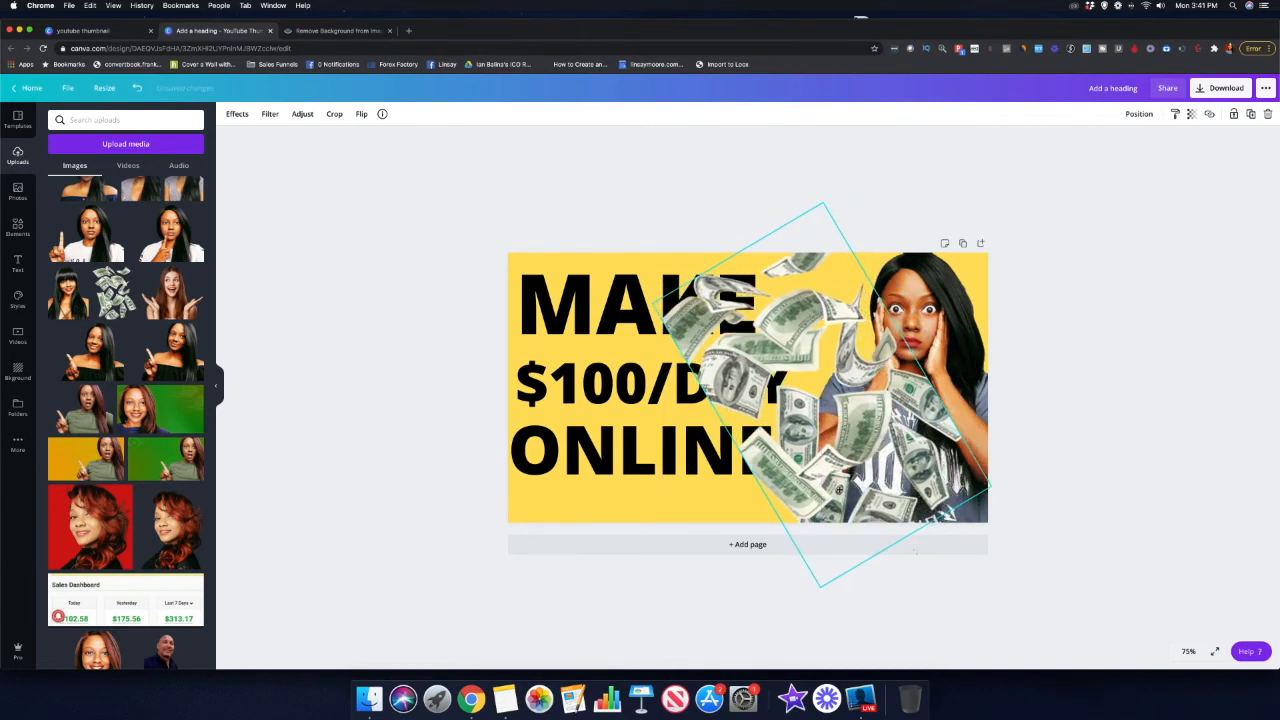
- Send the dollar bills backward until they lie behind all three headings and the woman
left_click(1140, 114)
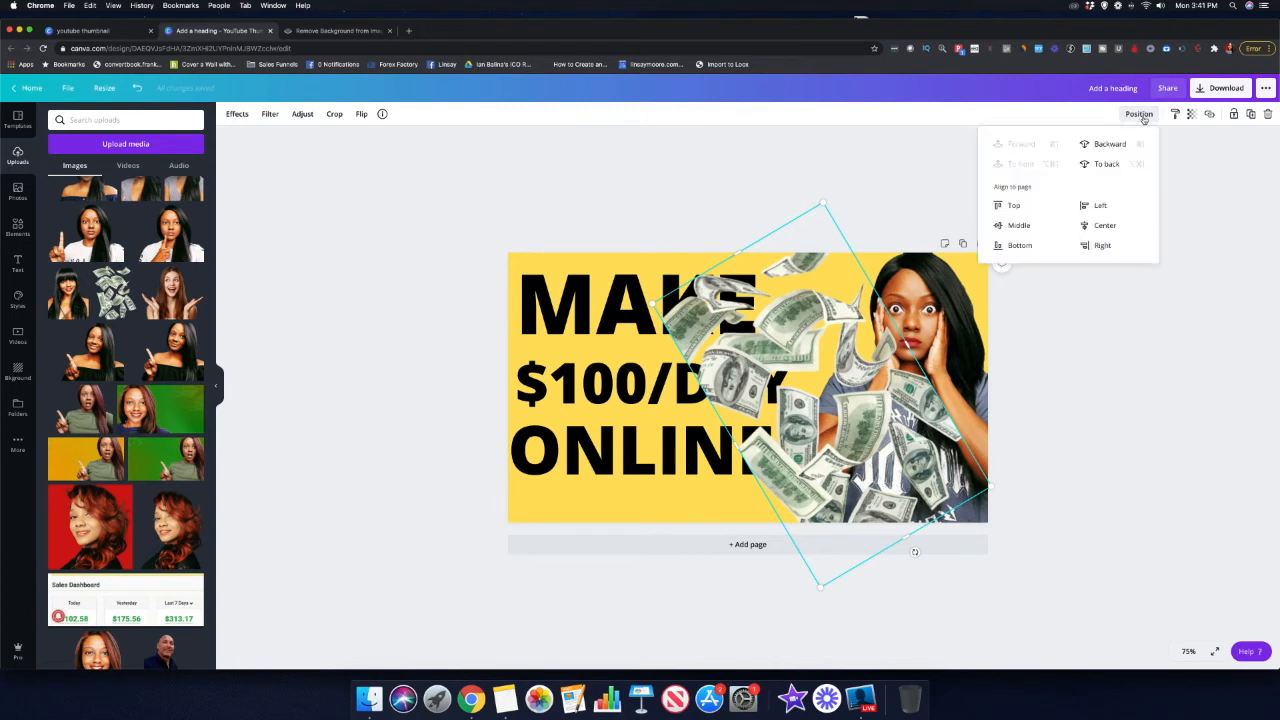
left_click(1108, 145)
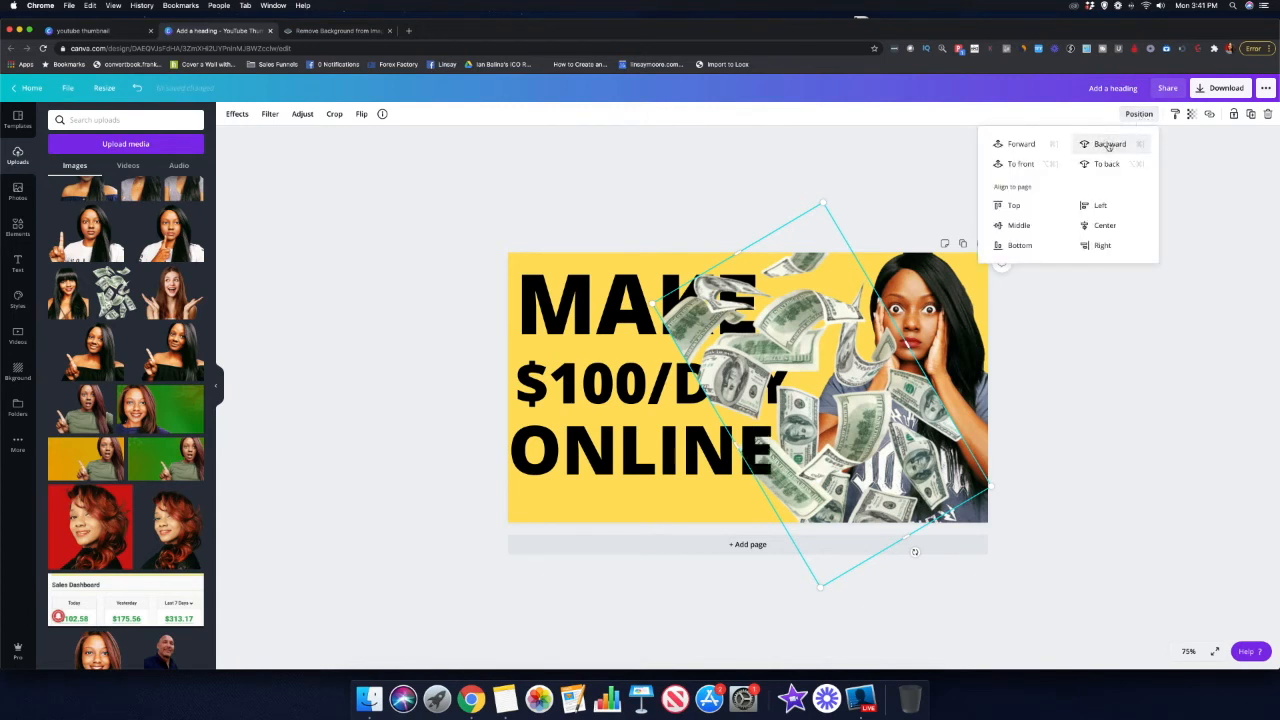
left_click(1108, 145)
left_click(1108, 145)
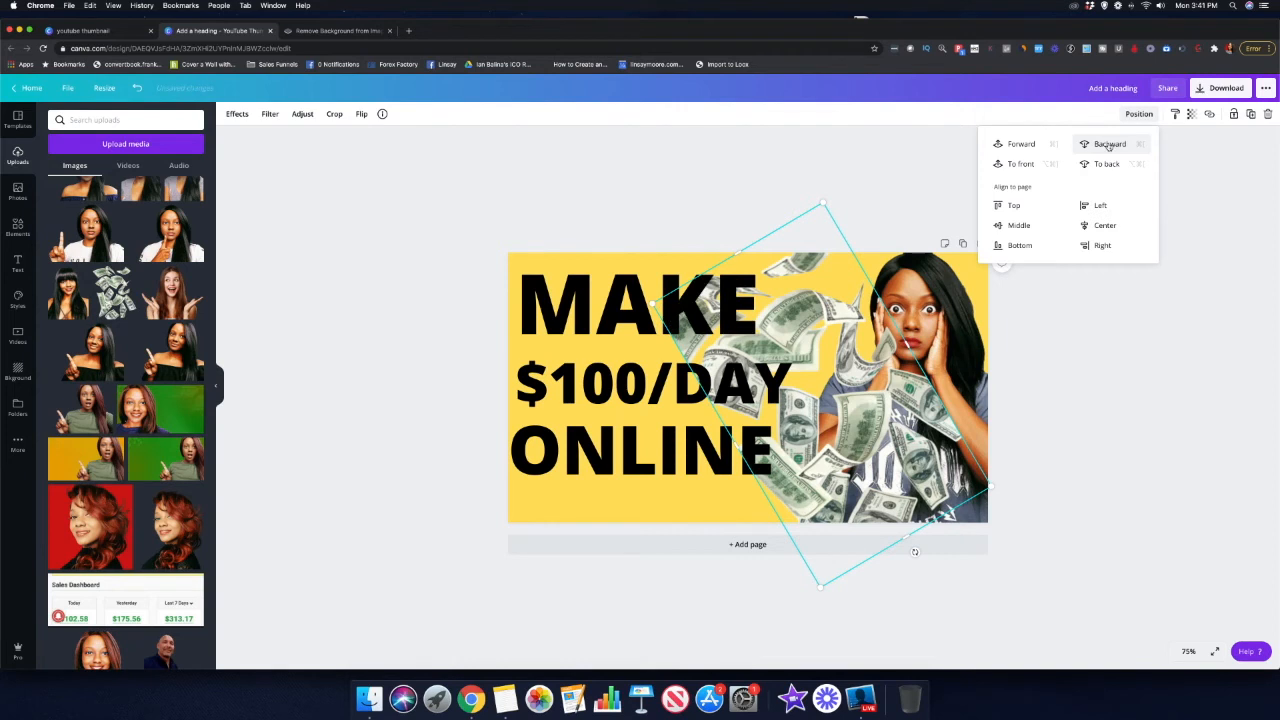
left_click(1108, 145)
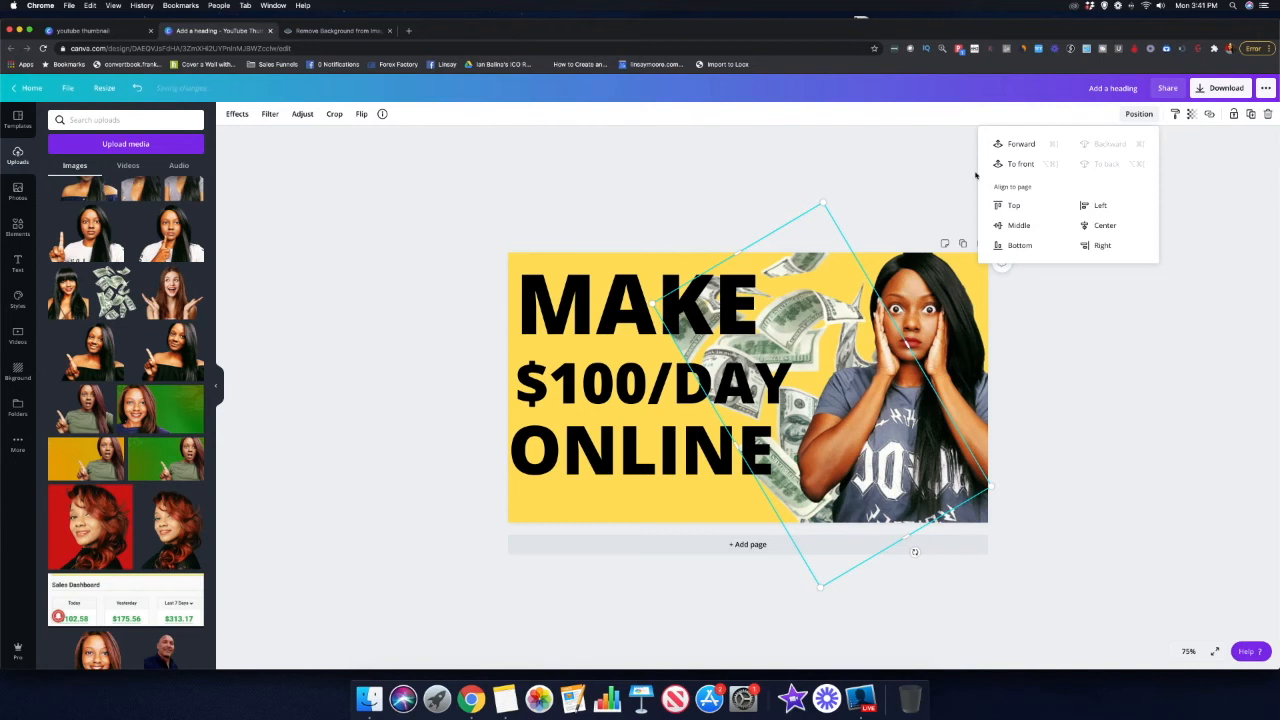
- Slide the woman's photo off toward the thumbnail's right edge to uncover the dollar bills
left_click(862, 398)
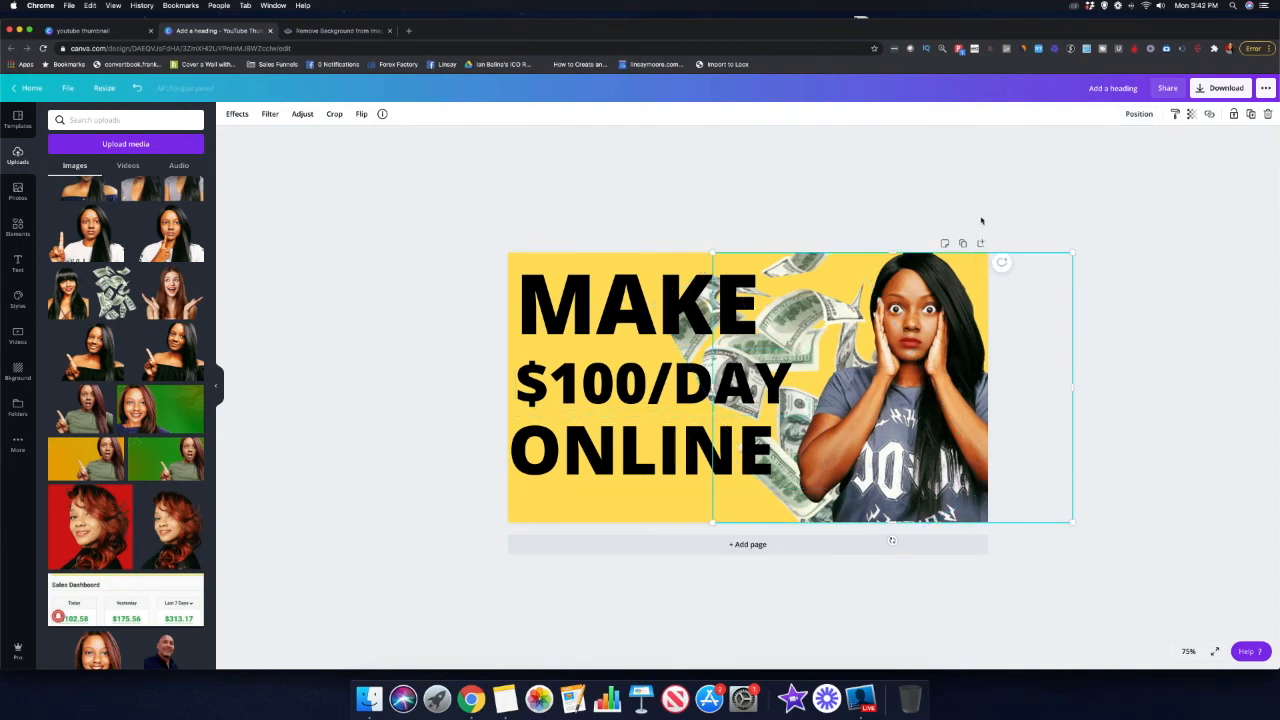
left_click_drag(926, 331, 976, 331)
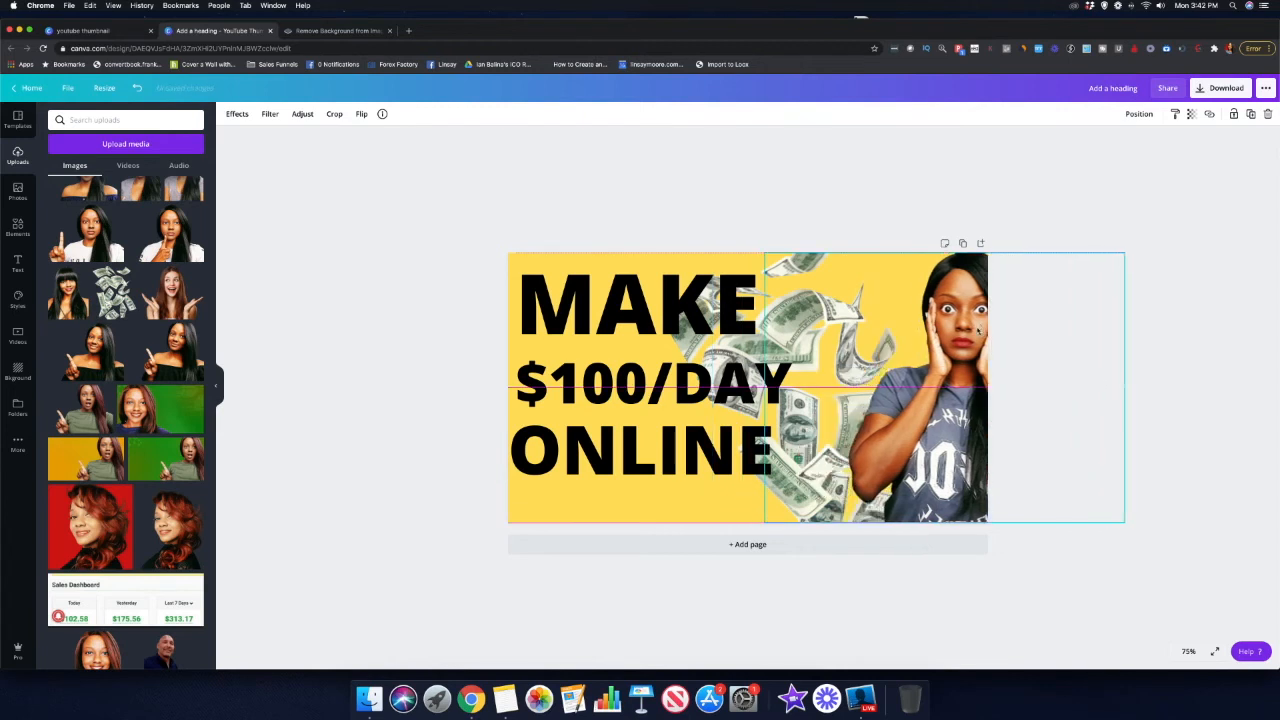
left_click(640, 305)
left_click_drag(889, 294, 962, 295)
- Fade the dollar bills to roughly half transparency and enlarge them toward the thumbnail's upper right corner
left_click(846, 318)
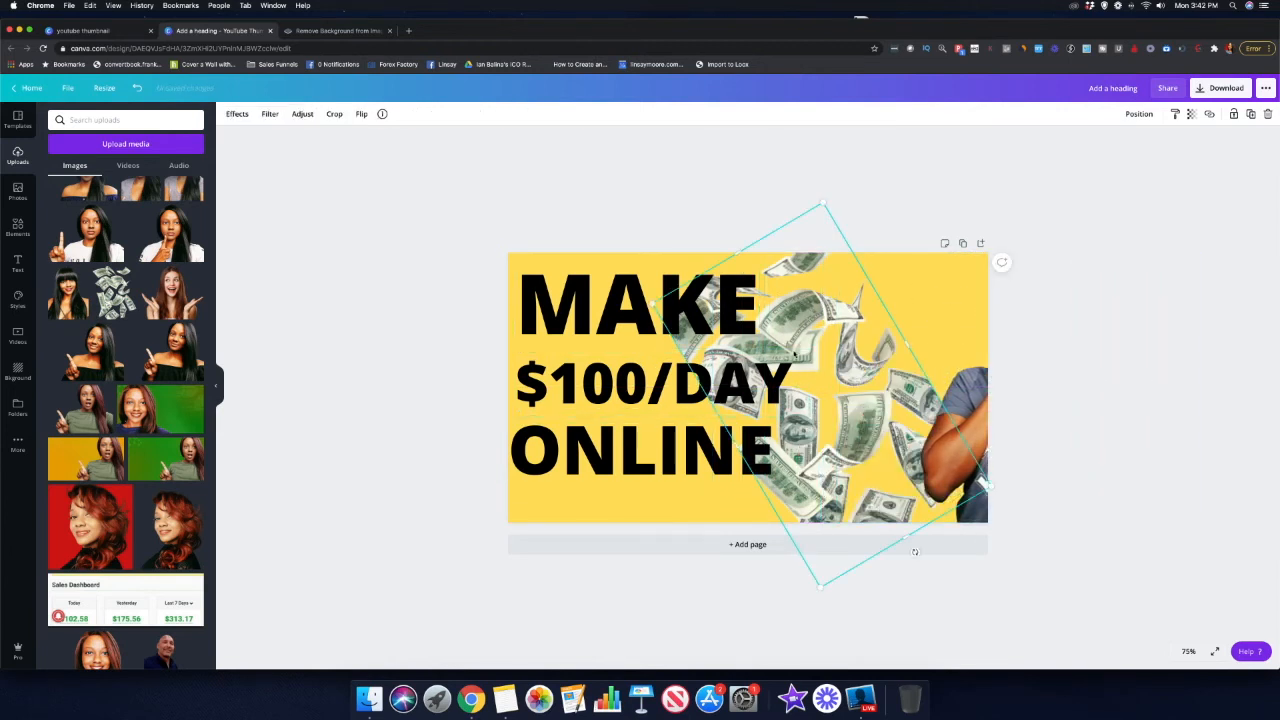
left_click(1192, 116)
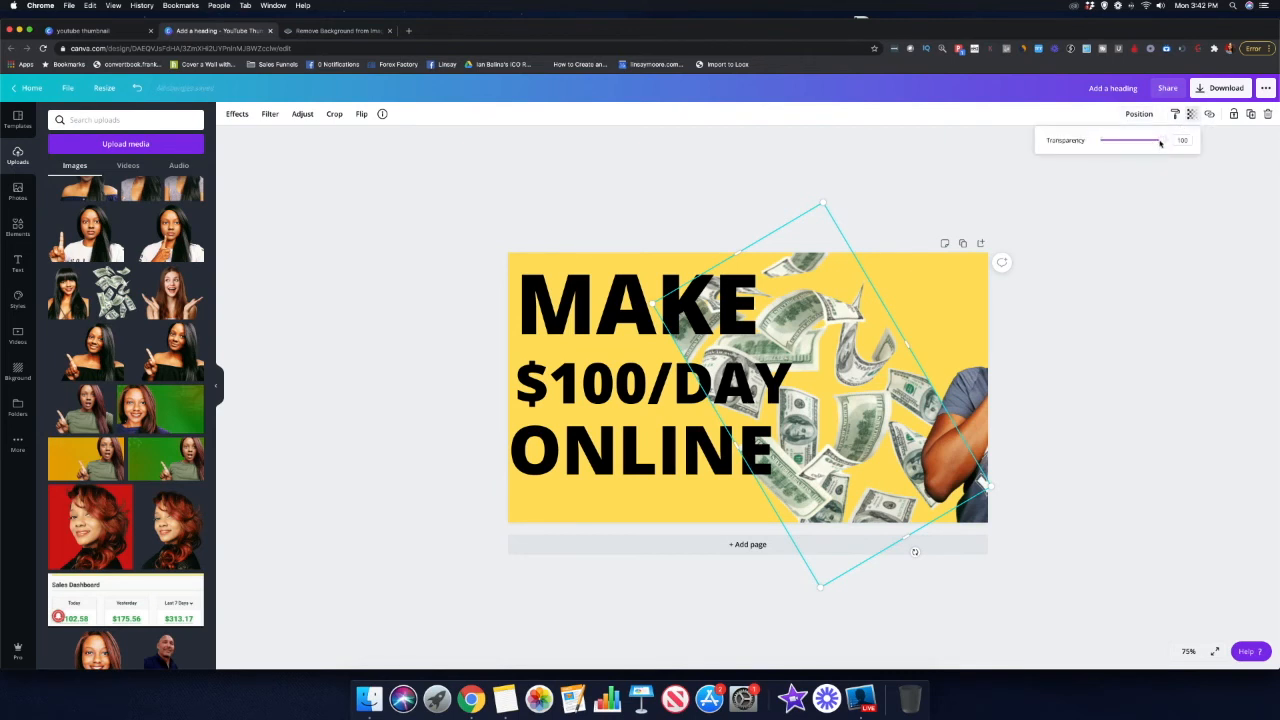
left_click_drag(1161, 140, 1127, 142)
left_click_drag(905, 343, 1002, 266)
left_click(1062, 357)
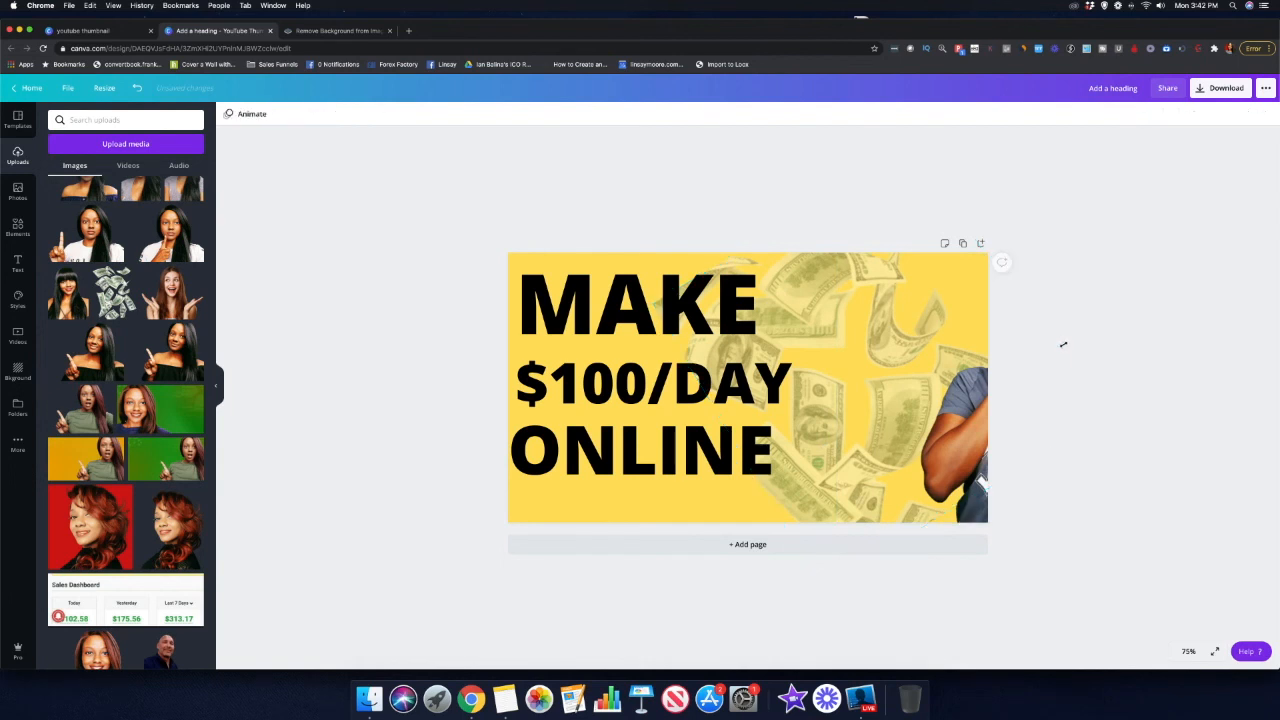
- Move the woman's photo back to the thumbnail's right side, in front of the faded bills
left_click_drag(941, 406, 829, 405)
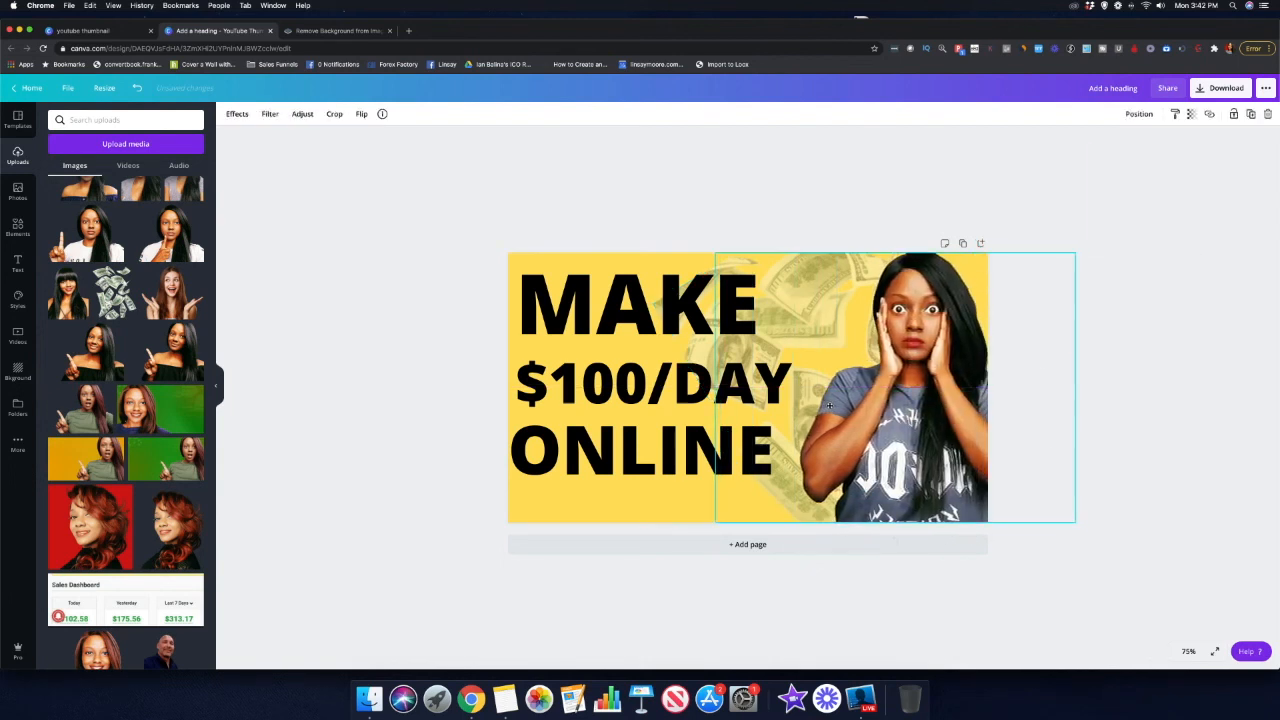
left_click(1083, 563)
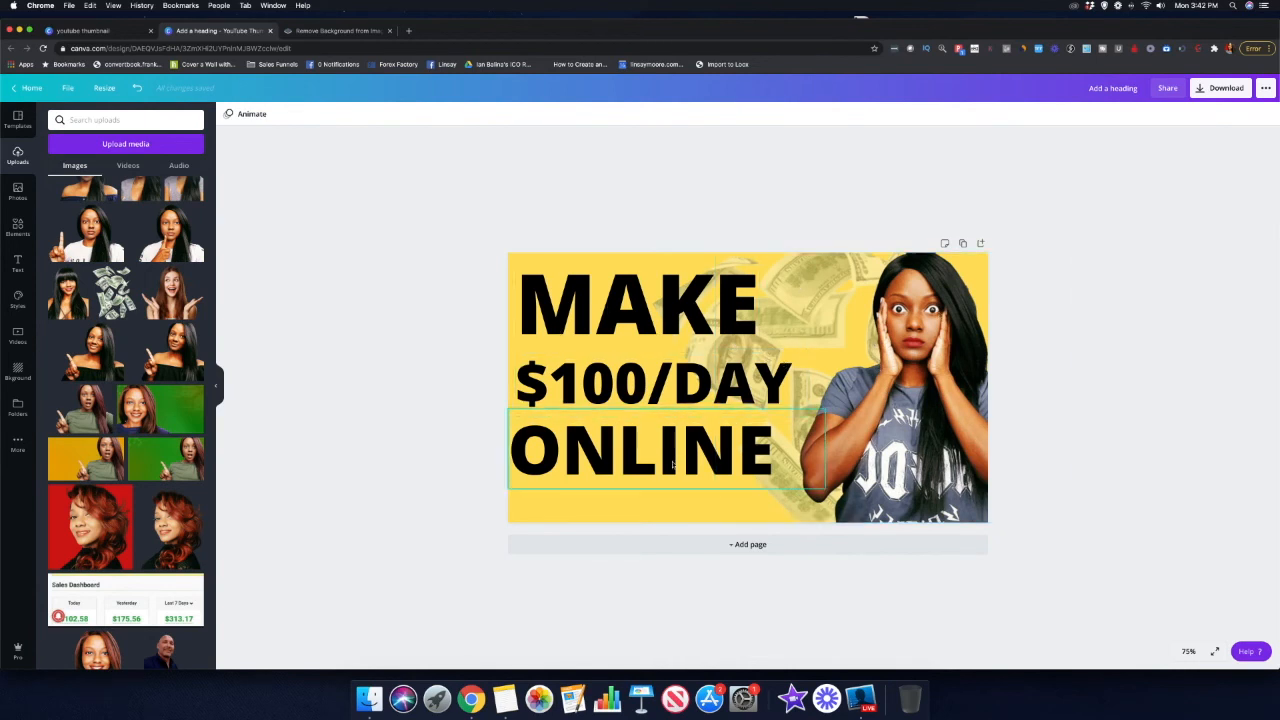
- Place the recently used green banknotes graphic, slightly enlarged, behind the word "ONLINE" at the thumbnail's bottom edge
left_click(18, 226)
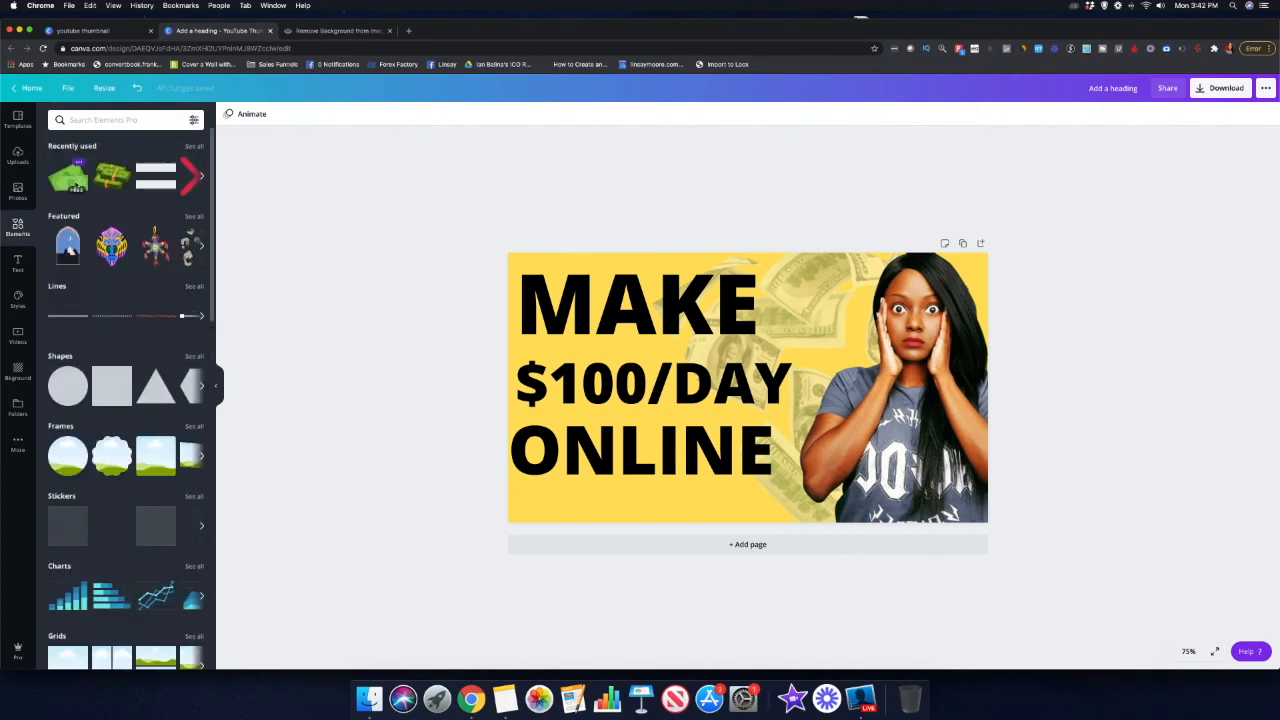
left_click(70, 180)
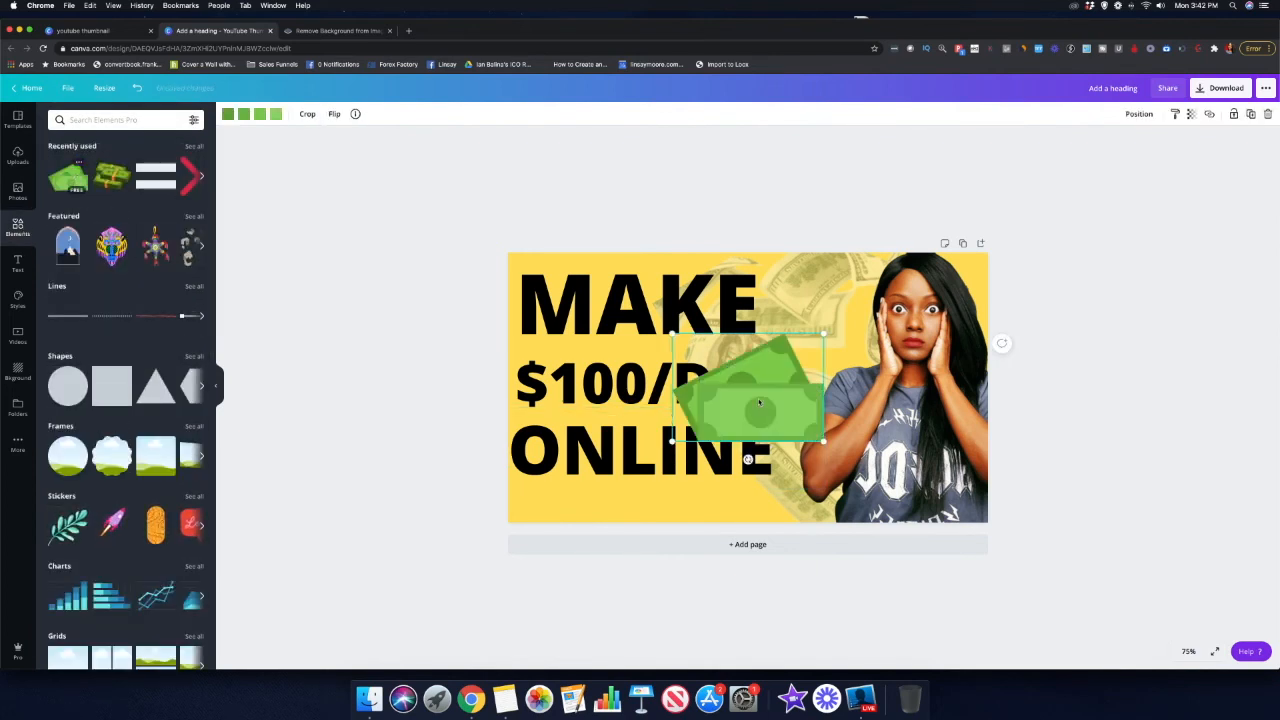
left_click_drag(767, 409, 660, 446)
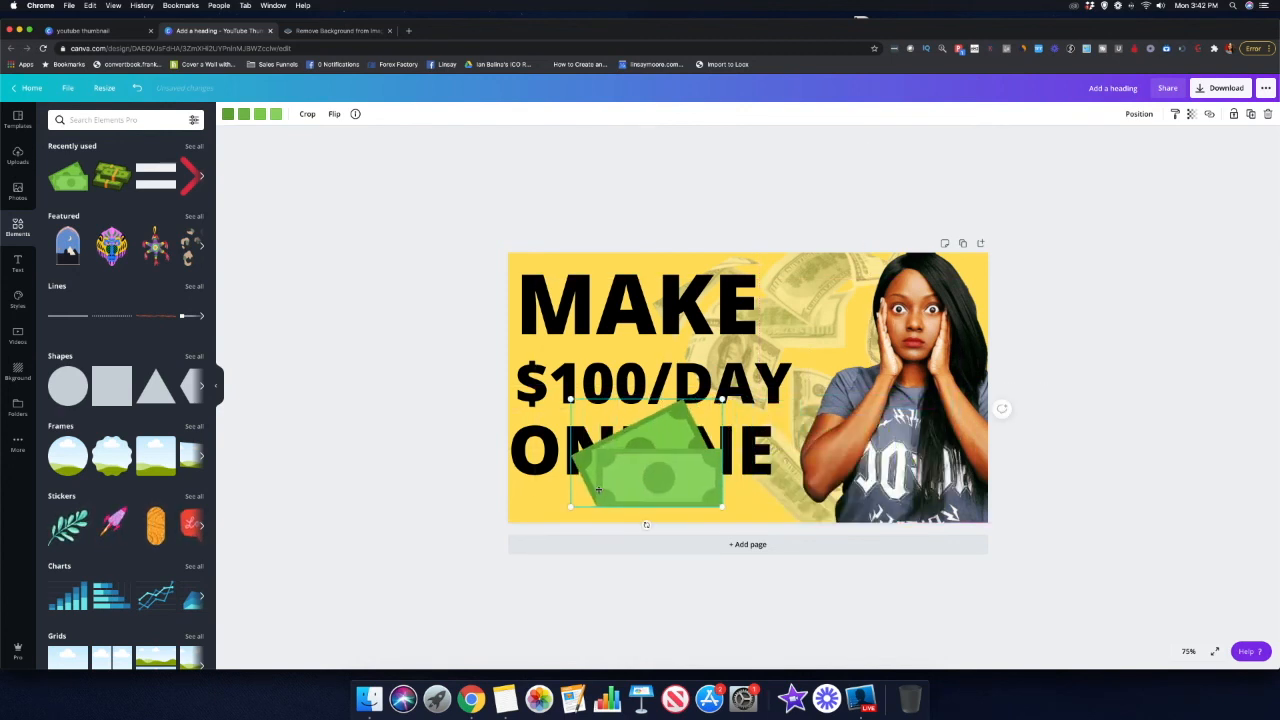
left_click_drag(572, 505, 553, 518)
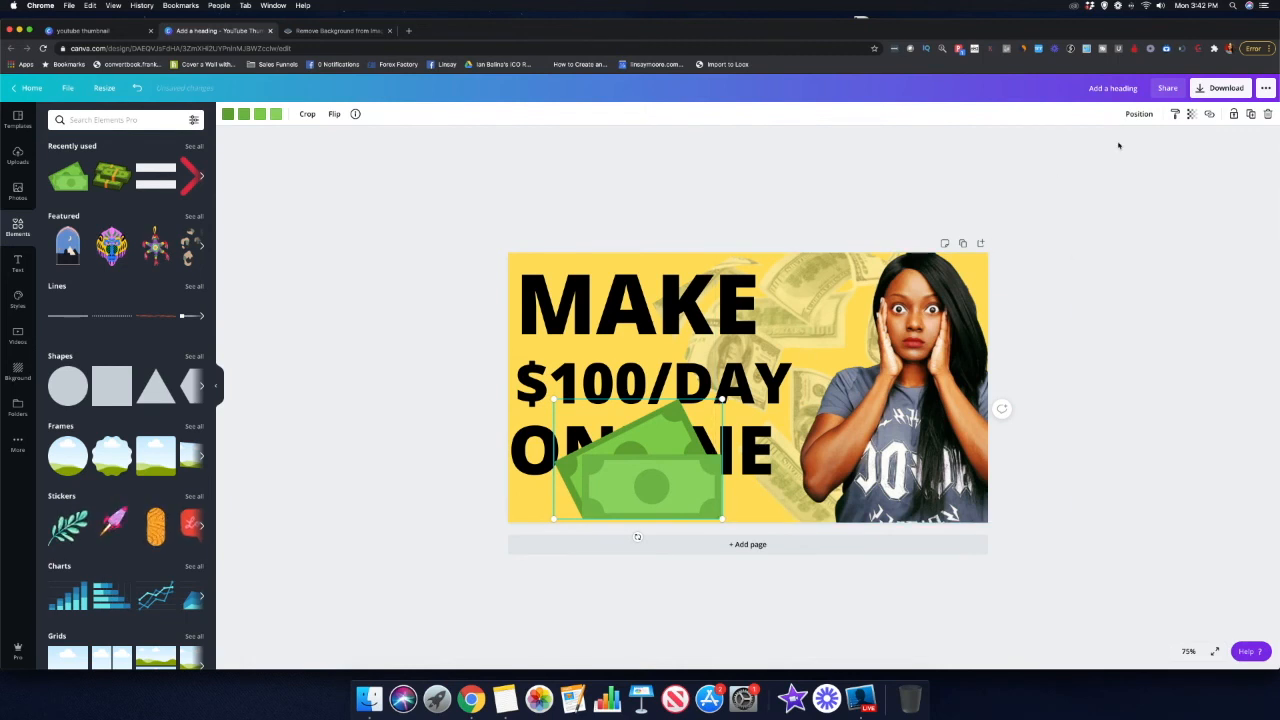
left_click(1137, 114)
left_click(1110, 144)
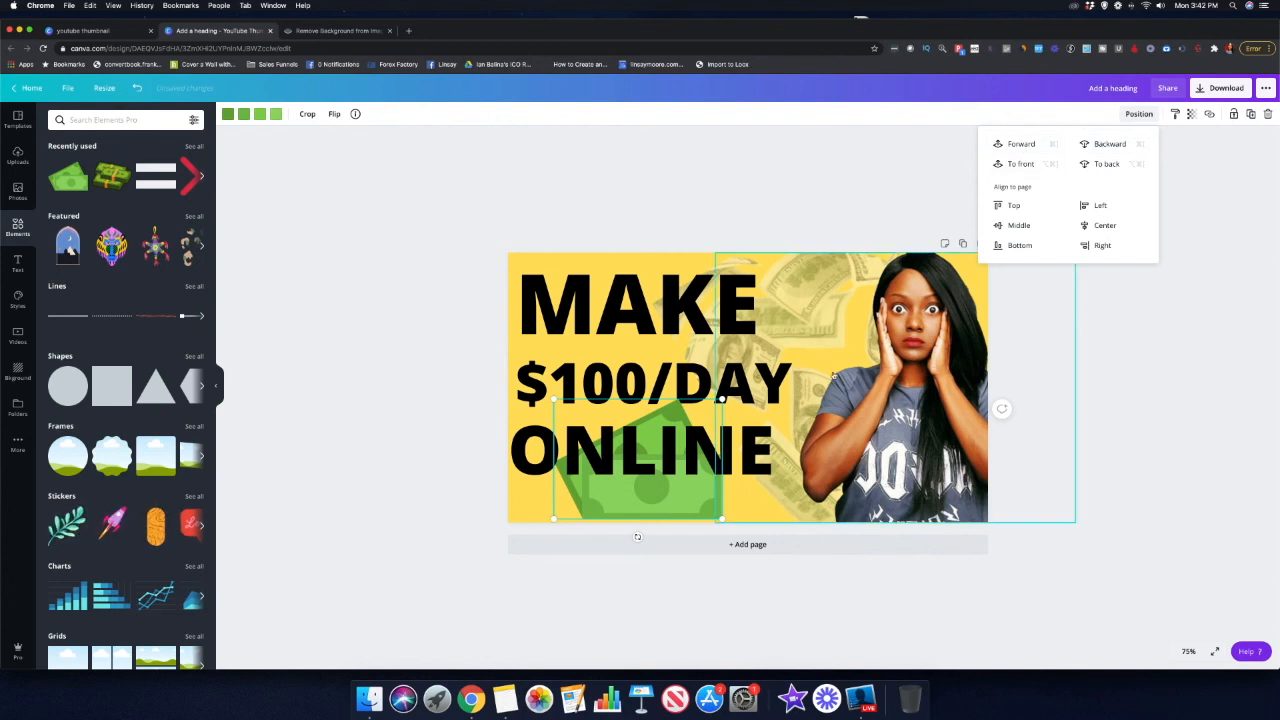
- Bring the green banknotes in front of "ONLINE", send them back behind the word, and set their transparency to 60
left_click(1023, 146)
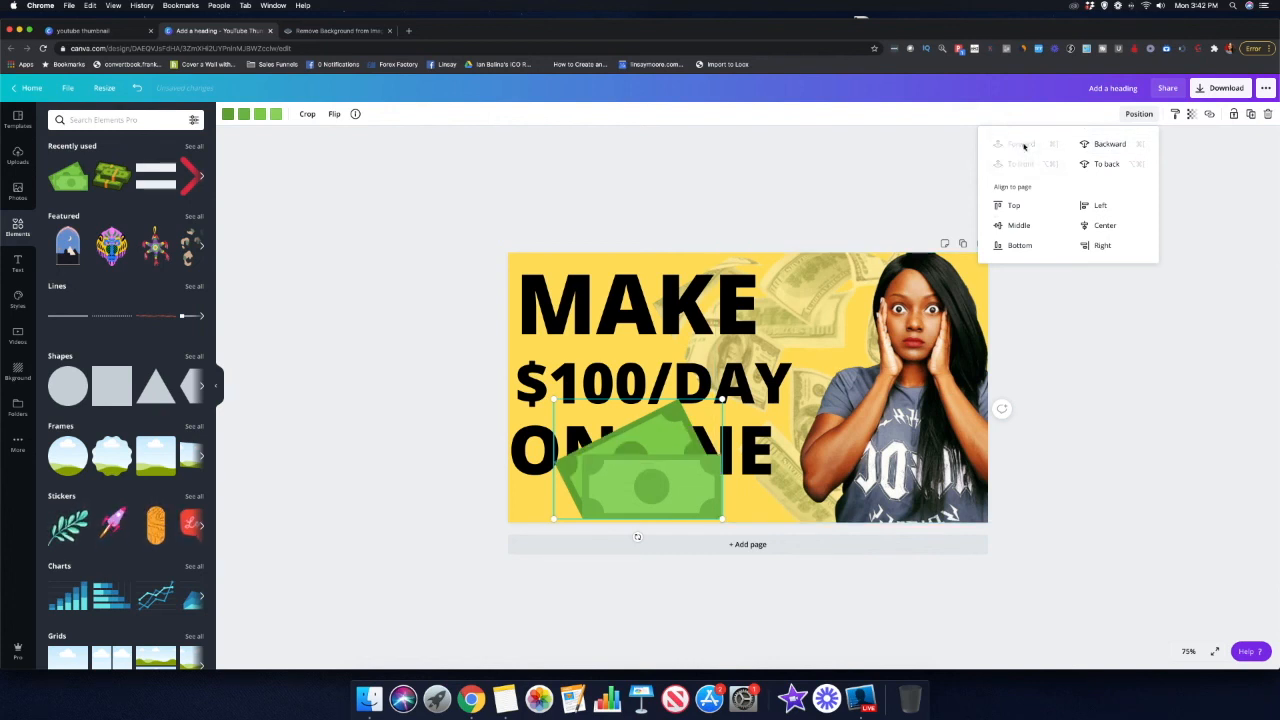
left_click(1108, 144)
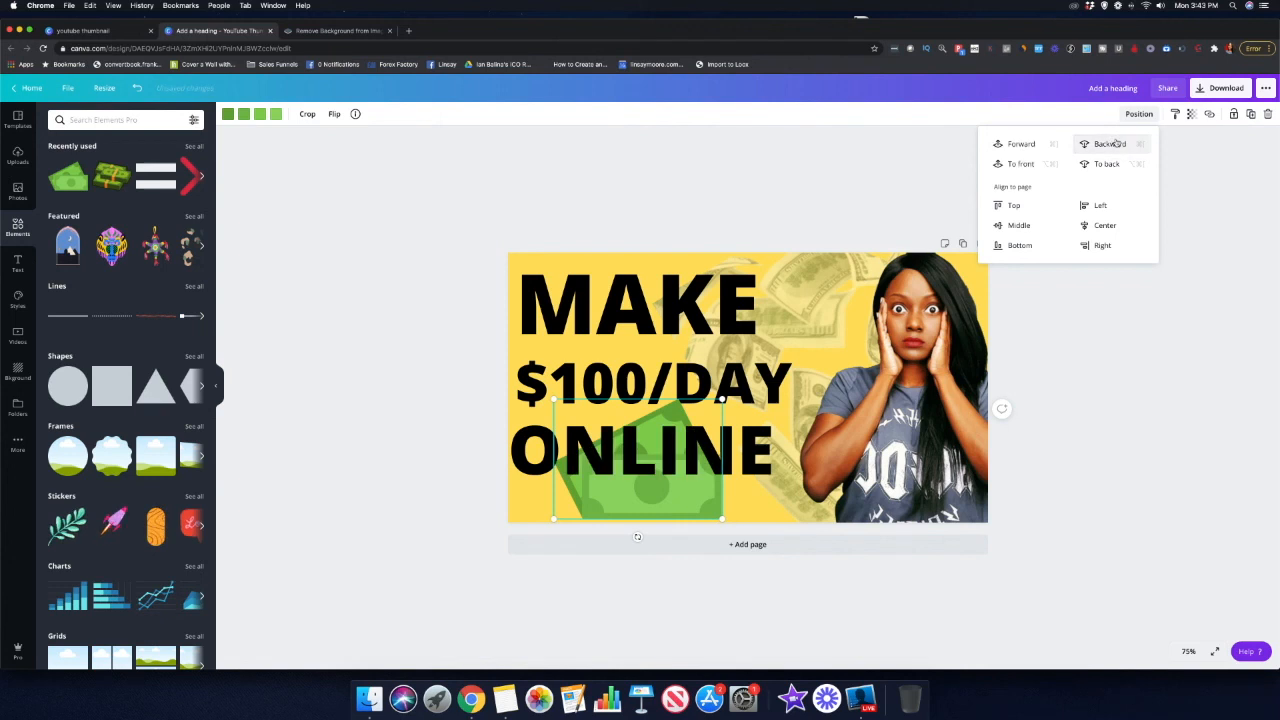
left_click(1191, 116)
left_click_drag(1170, 142, 1137, 141)
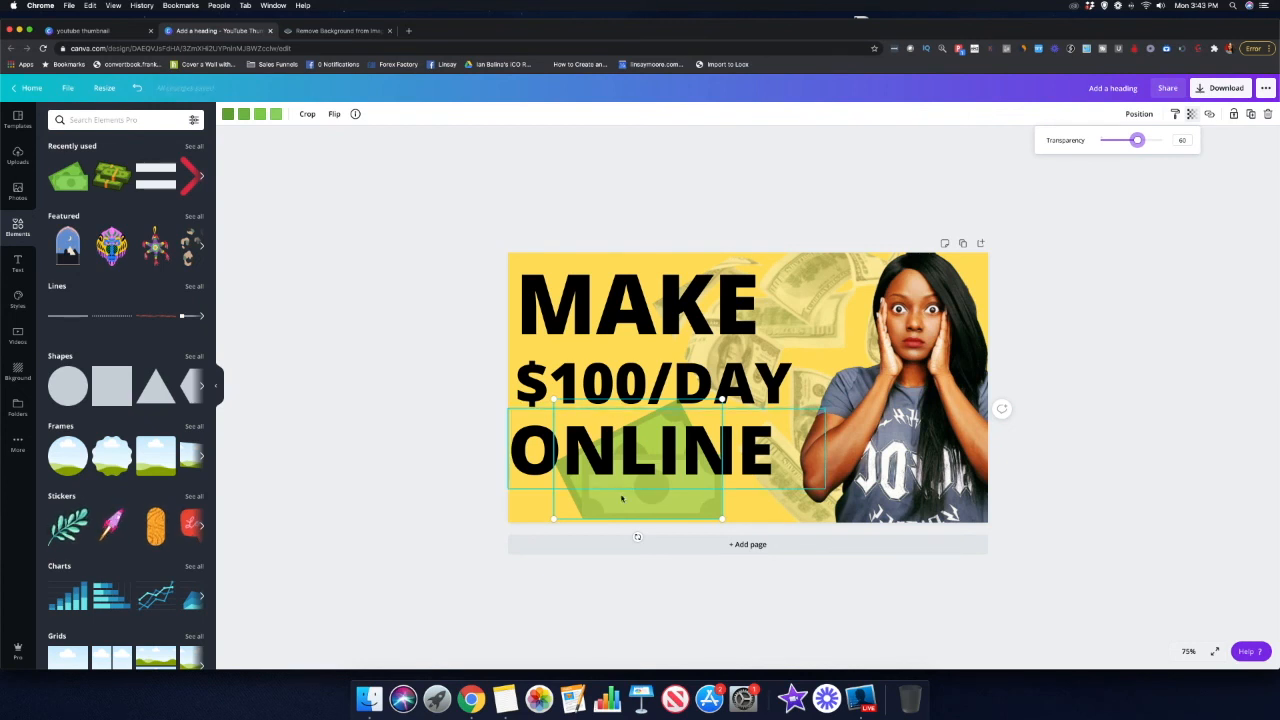
- Delete the green banknotes graphic from behind the word "ONLINE"
left_click(594, 513)
key("Delete")
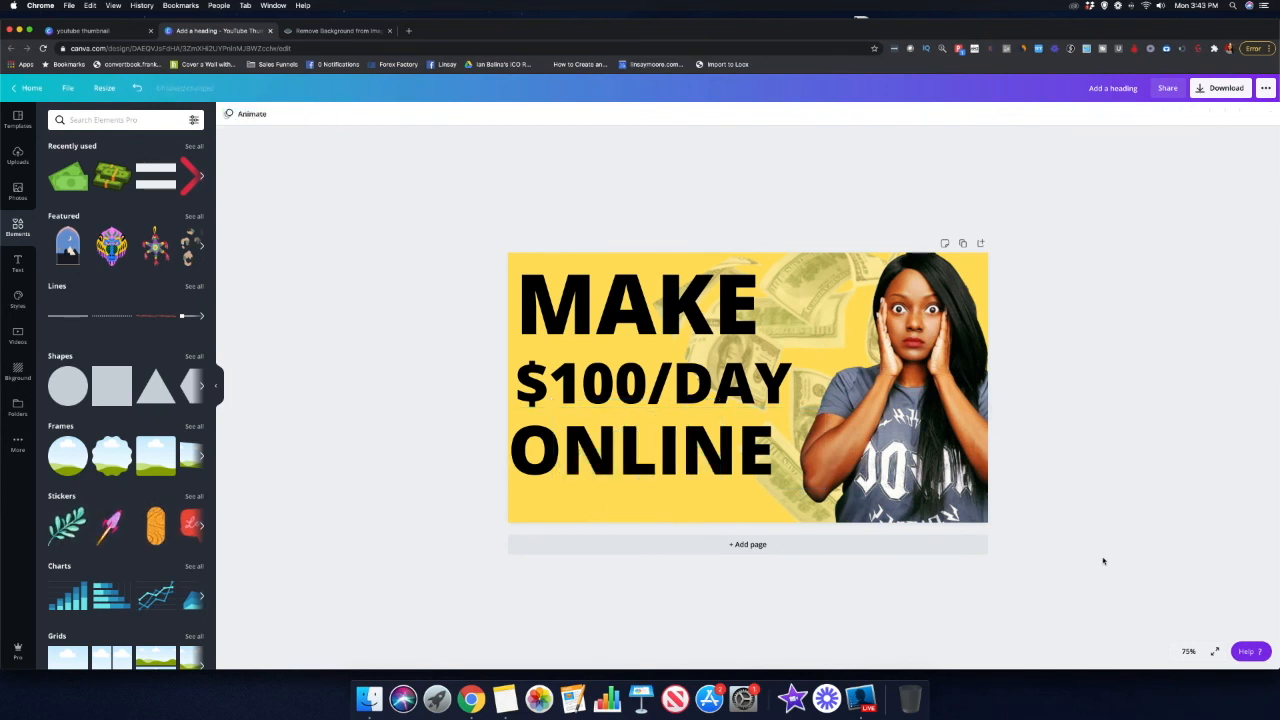
- Review the whole thumbnail at 50% zoom, then check the remove.bg page and return to the Canva design
left_click(1188, 651)
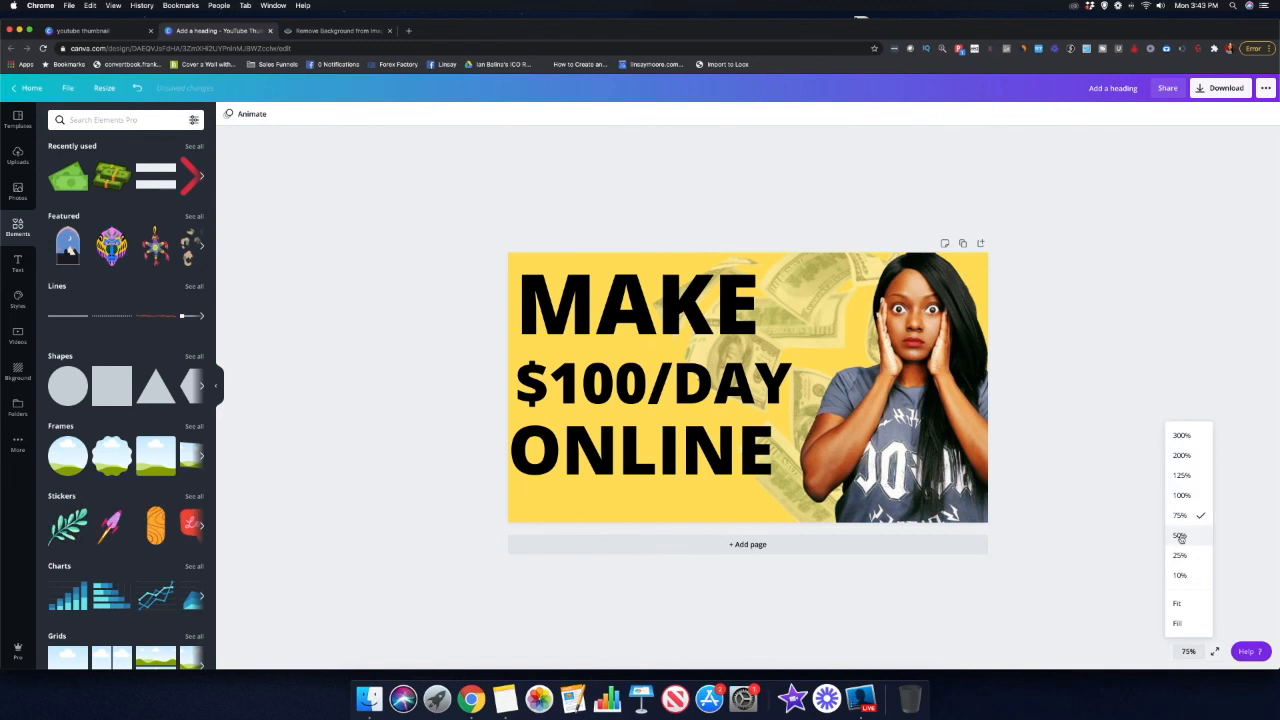
left_click(1180, 537)
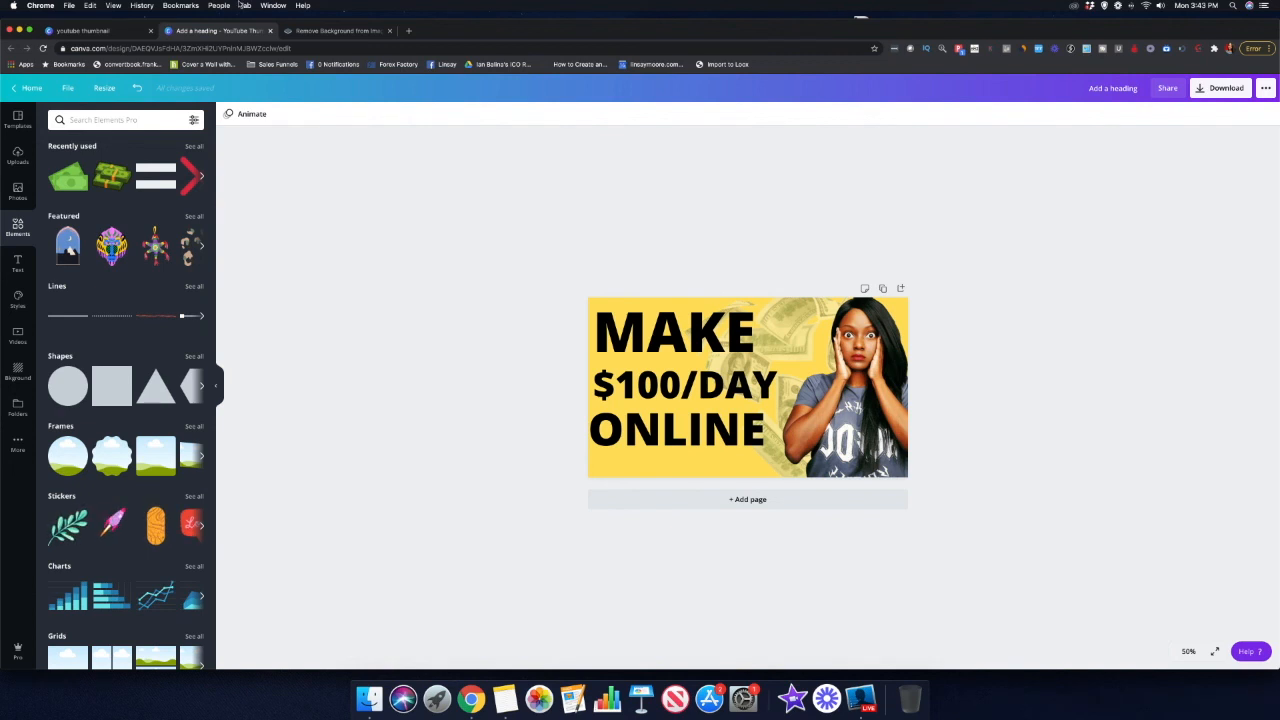
left_click(336, 31)
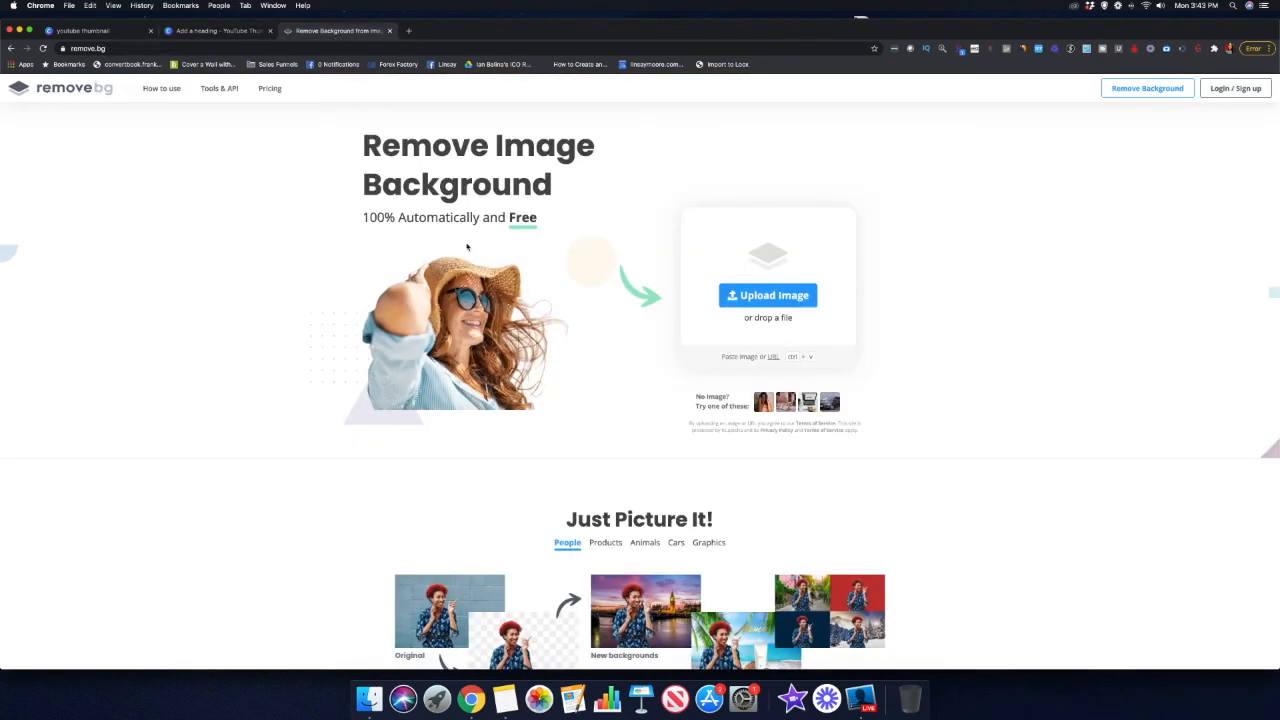
left_click(232, 30)
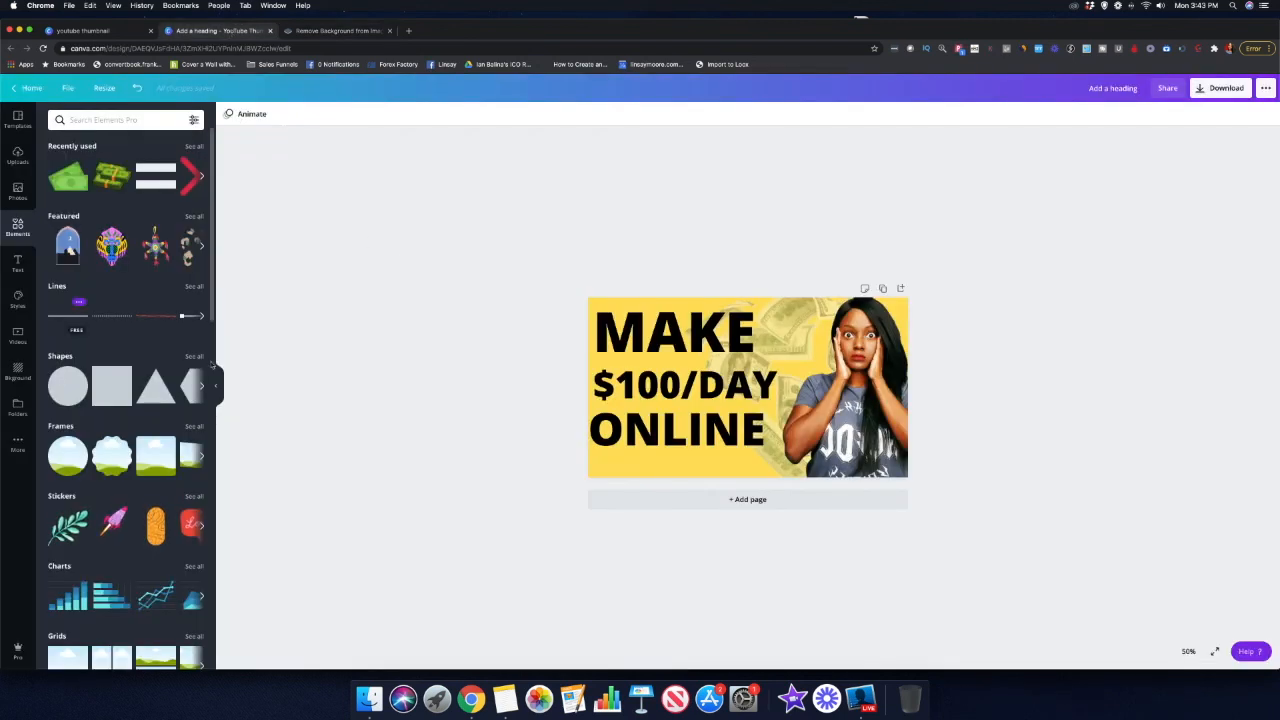